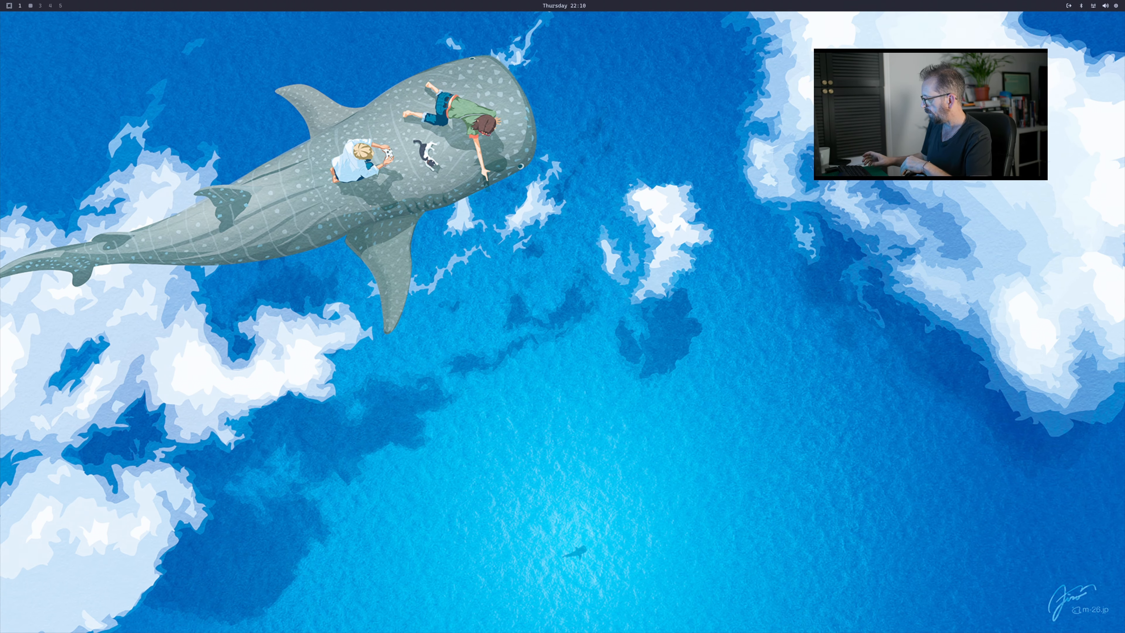
Open the file manager and the calculator, and browse to the braw_pro_res folder inside Videos
key("super+e")
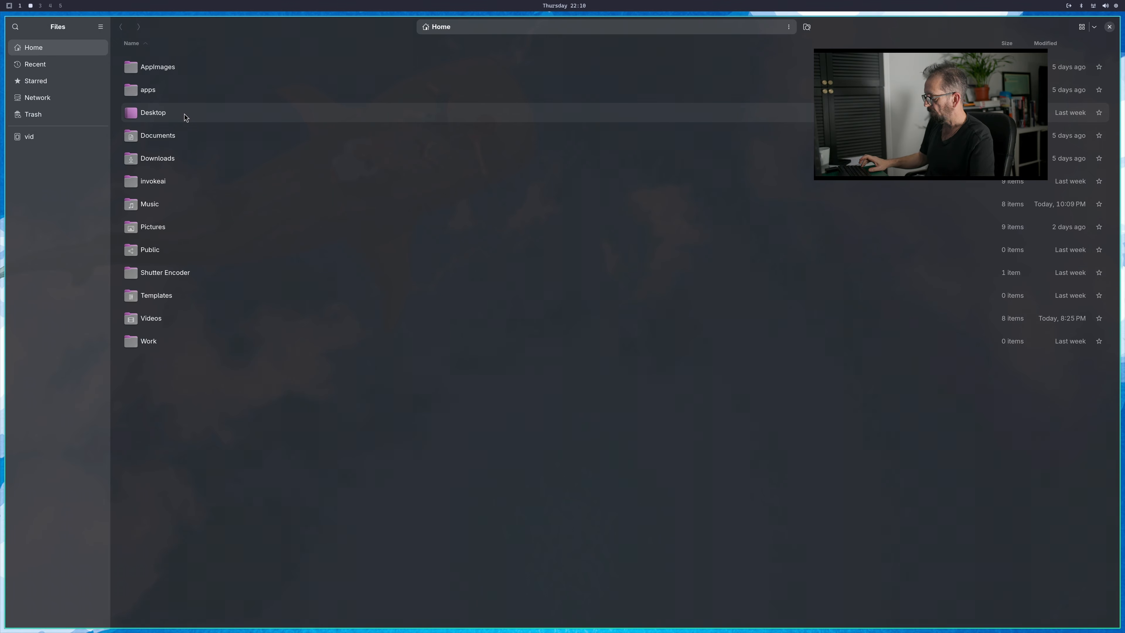
key("XF86Calculator")
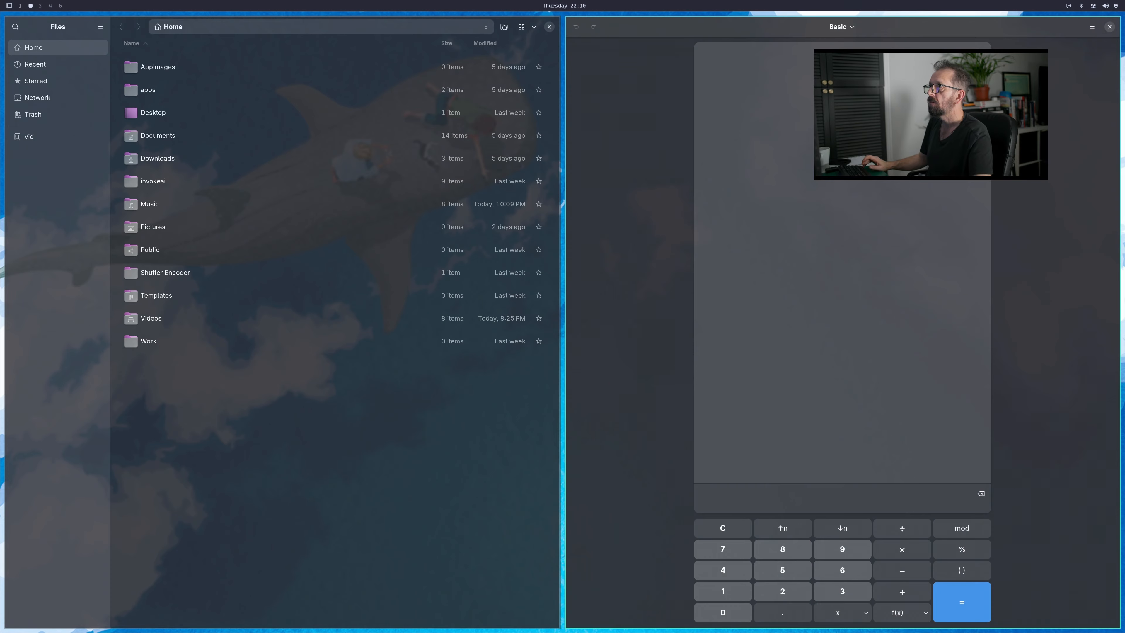
double_click(156, 326)
double_click(171, 73)
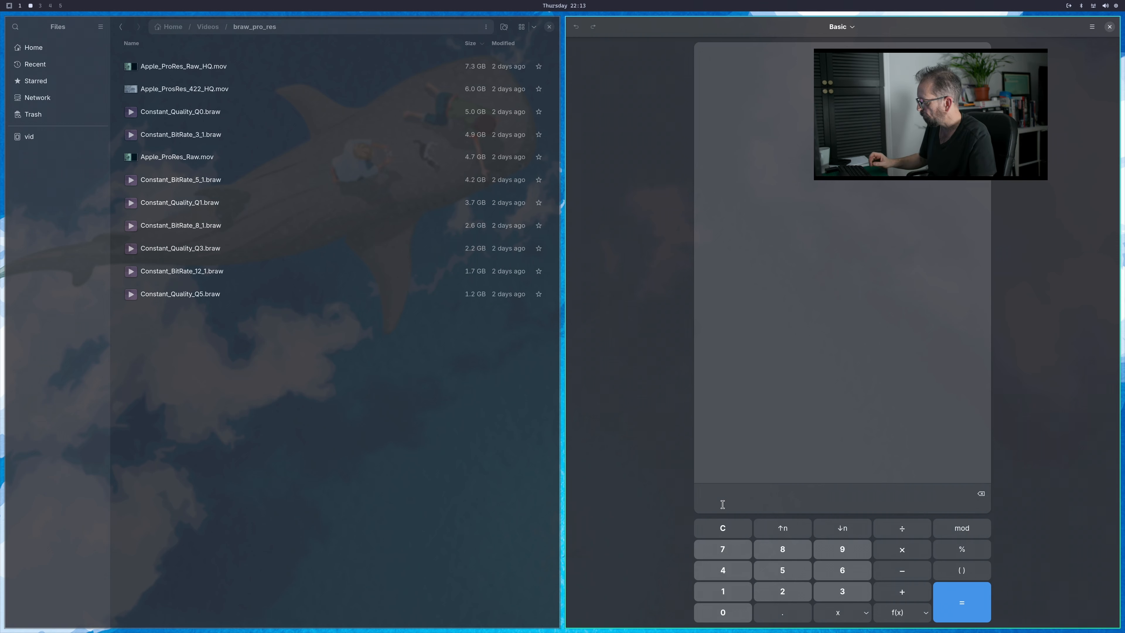
Calculate 7.3 × 60 in the calculator for the Apple_ProRes_Raw_HQ.mov file size
type("7.3")
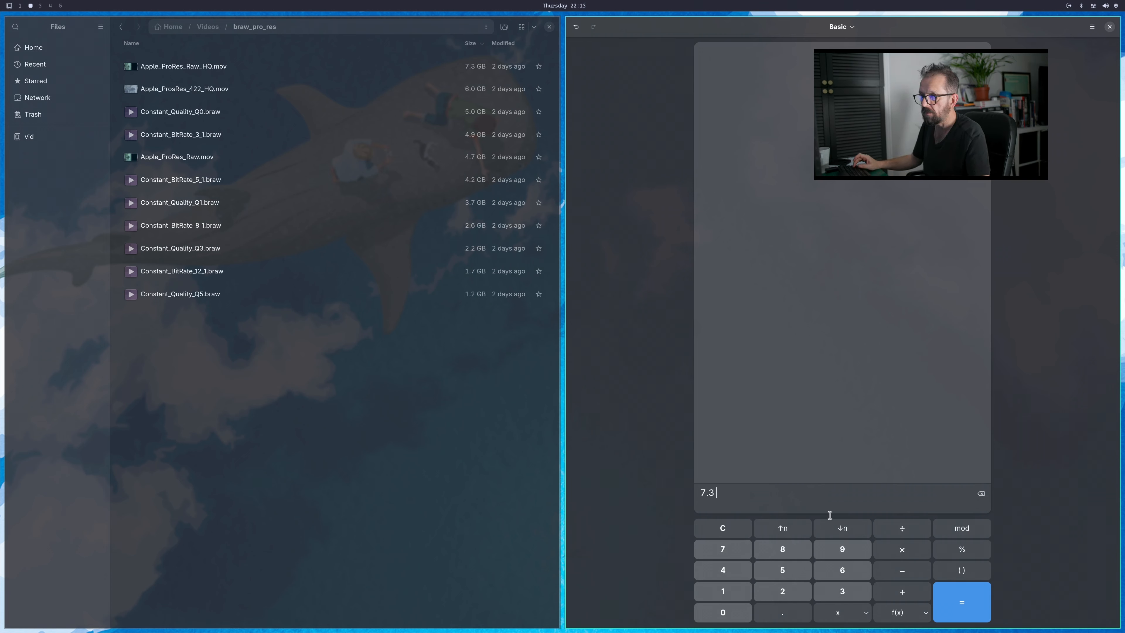
left_click(902, 550)
left_click(840, 576)
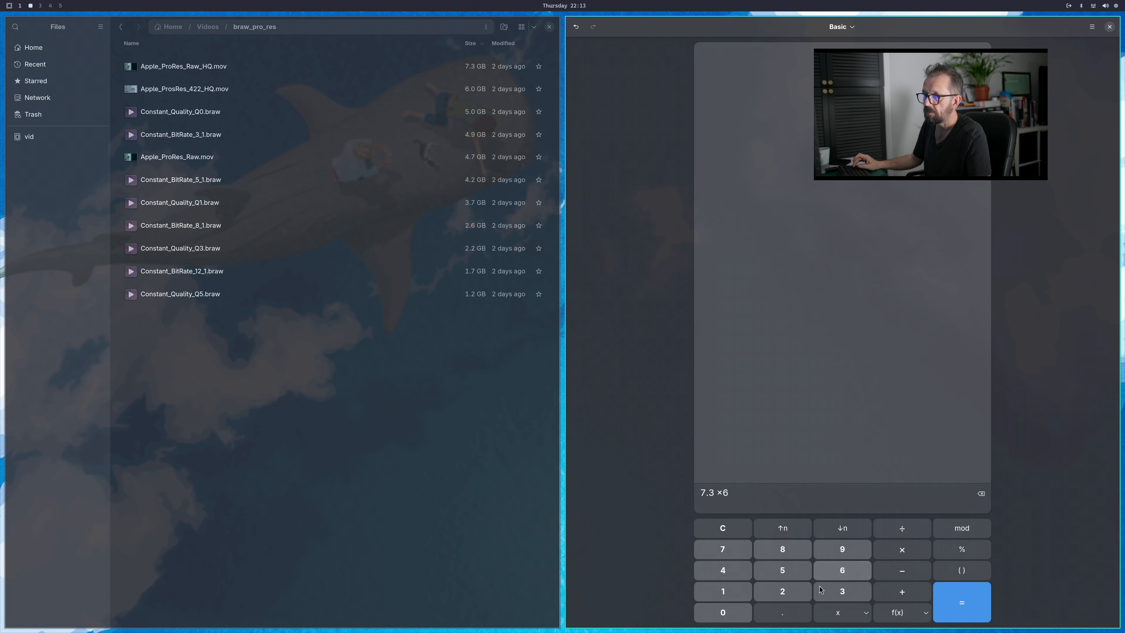
left_click(723, 612)
left_click(962, 604)
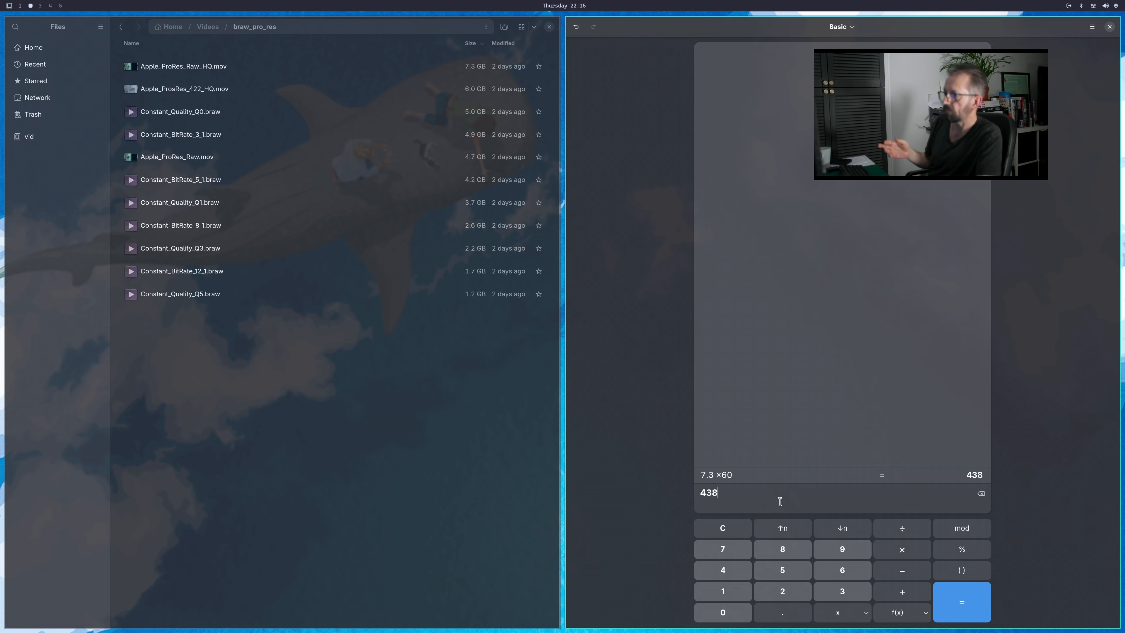
Clear the previous result and calculate 1.7 × 60 for the Constant_BitRate_12_1.braw file size
key("ctrl+a")
key("BackSpace")
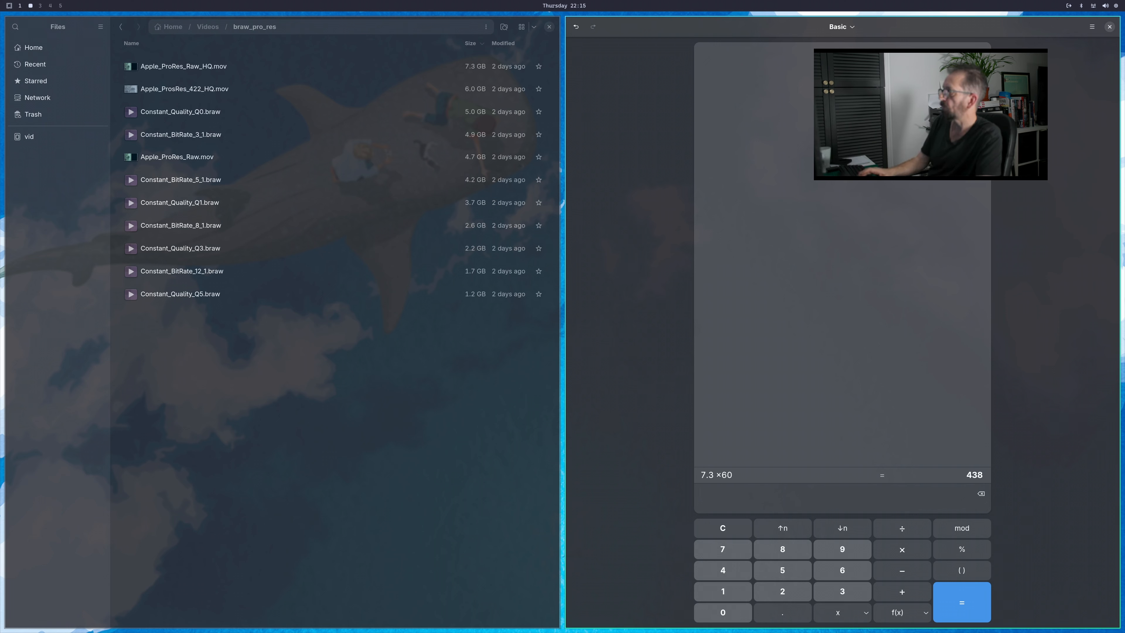
type("1.7")
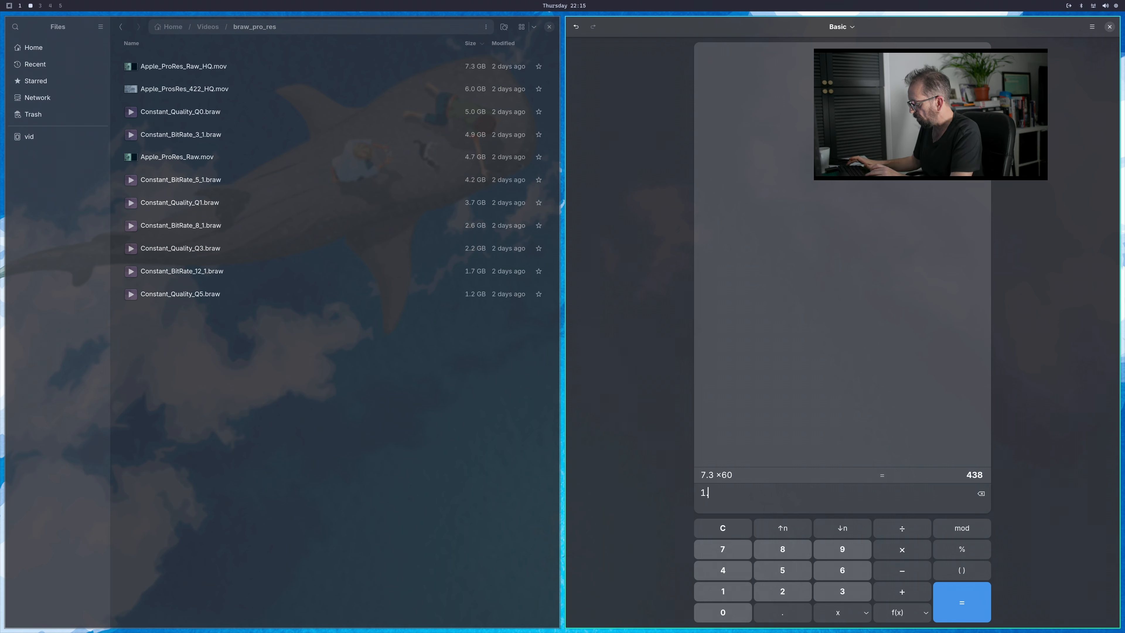
left_click(904, 550)
type("60")
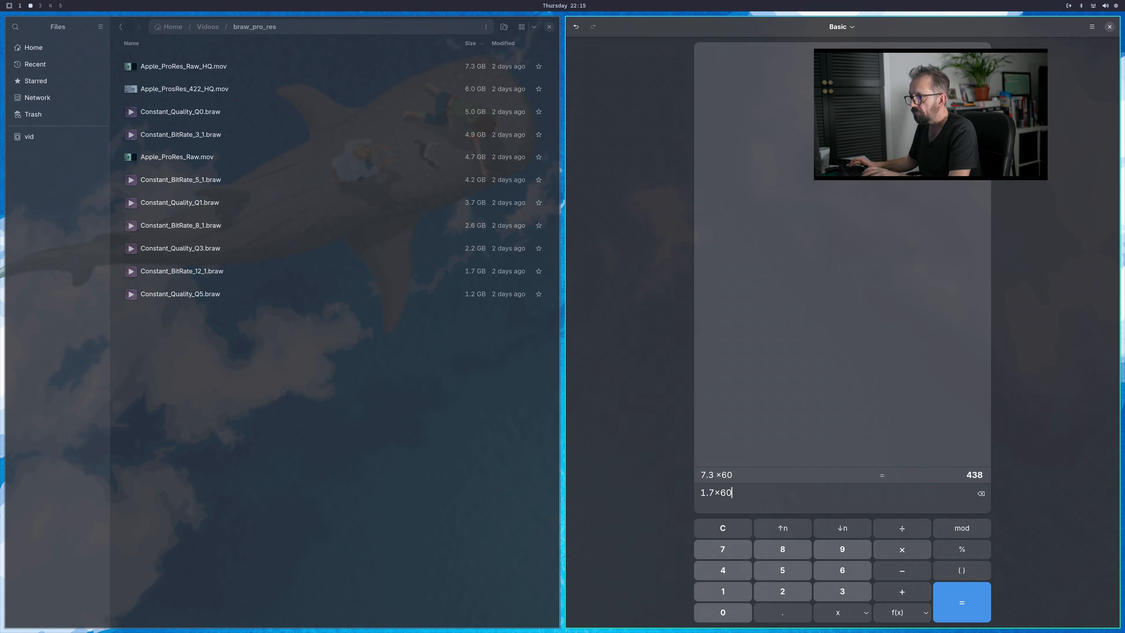
key("Return")
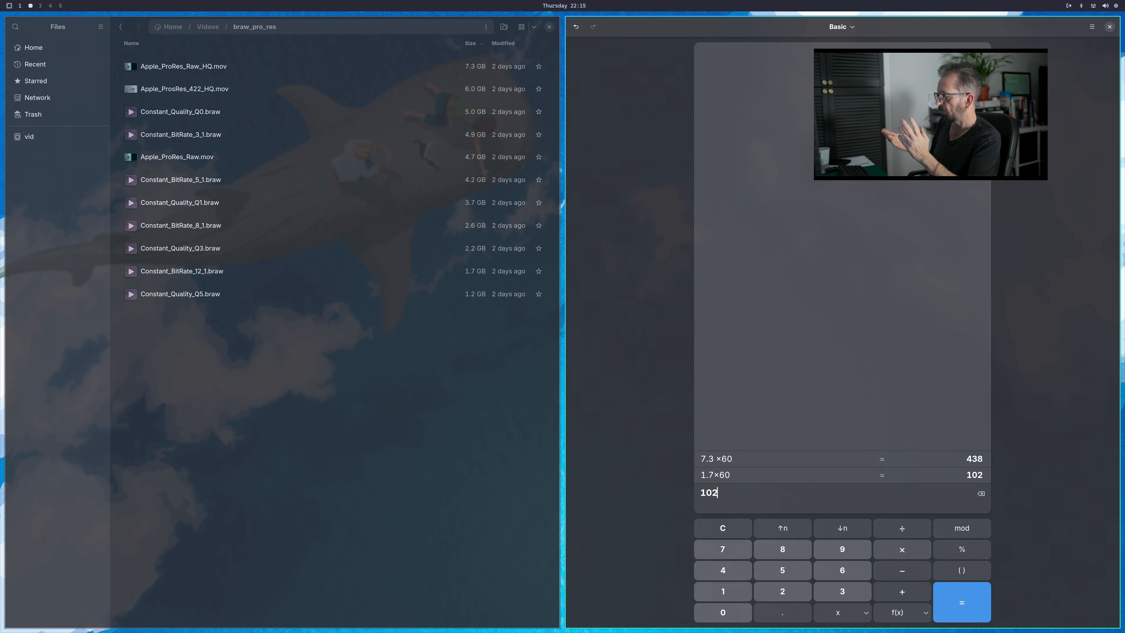
Close the calculator and the file manager
key("super+q")
type("q")
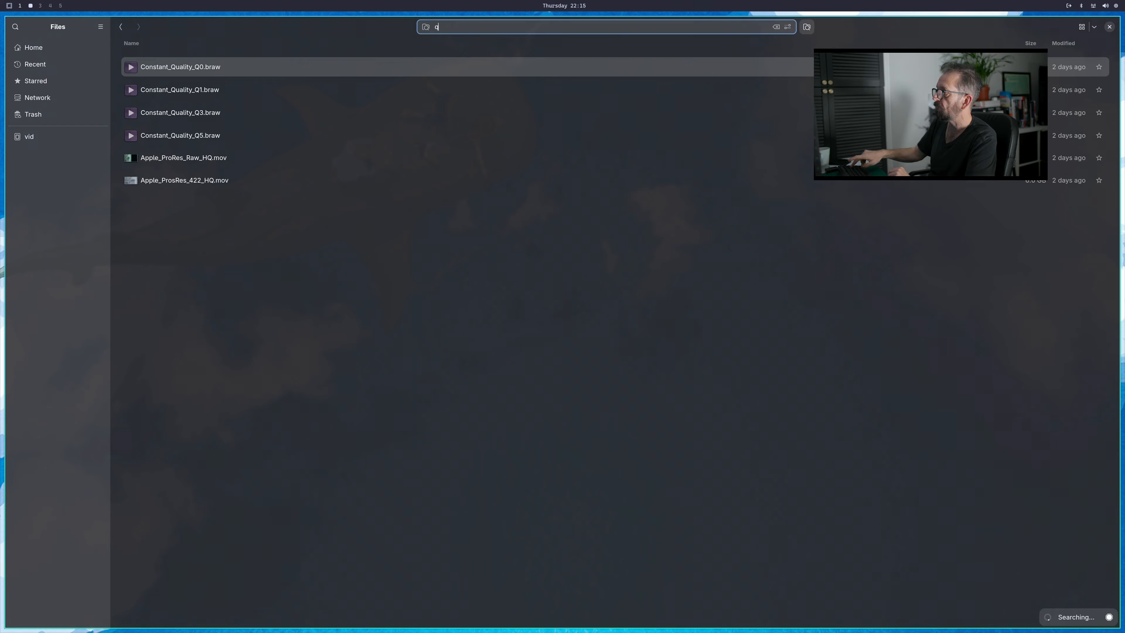
key("super+q")
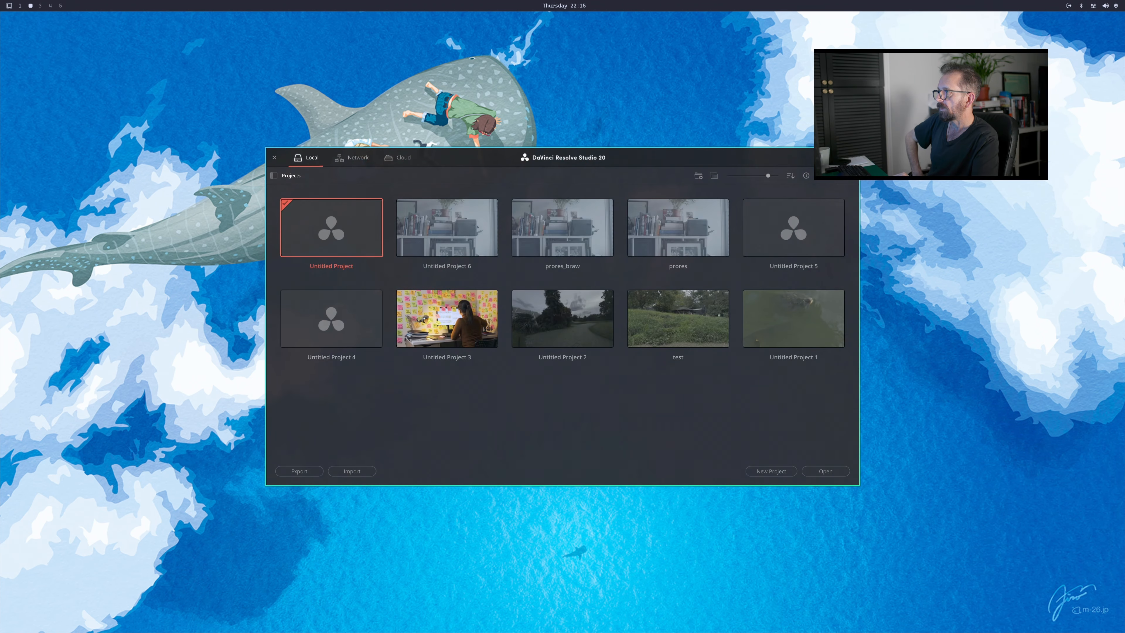
In the DaVinci Resolve project manager, create a new project named "pro res"
double_click(343, 218)
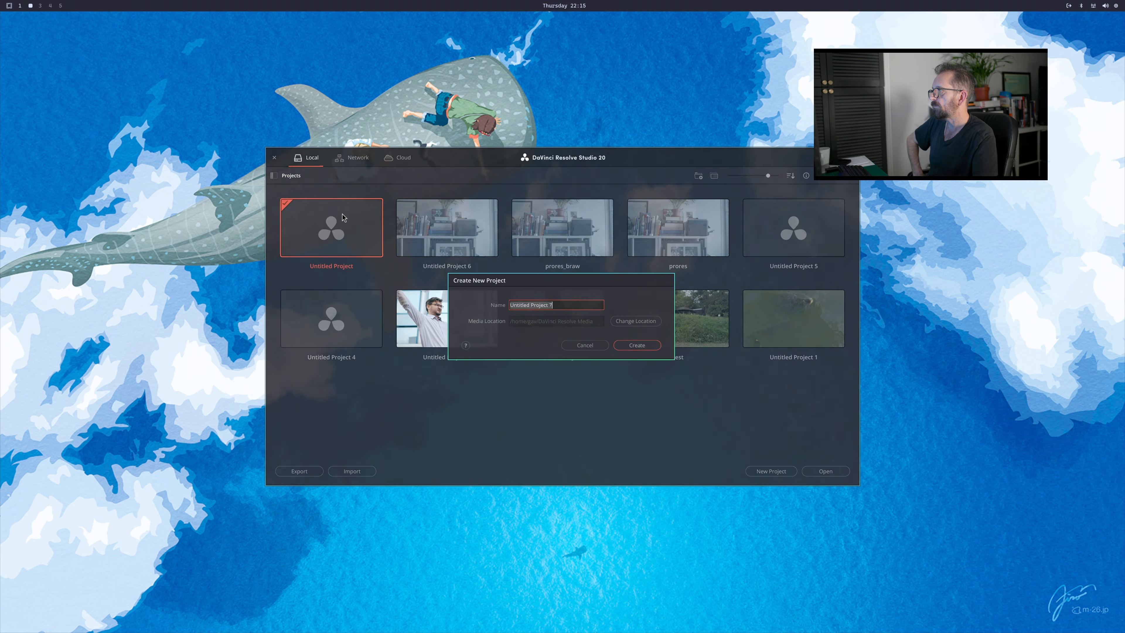
type("pro")
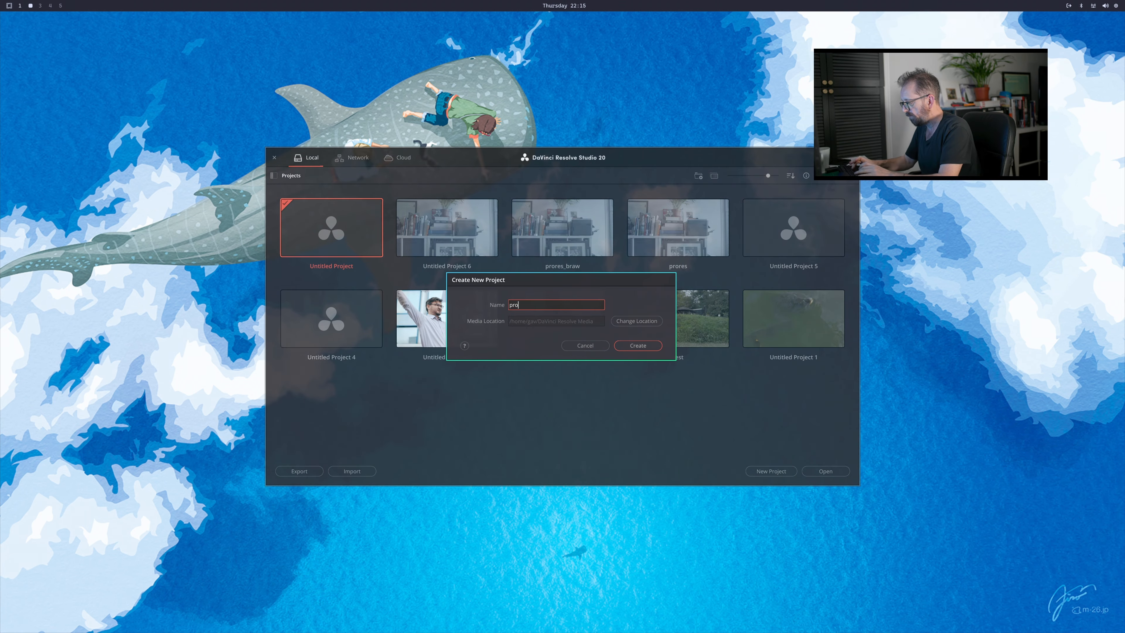
type(" res")
key("Return")
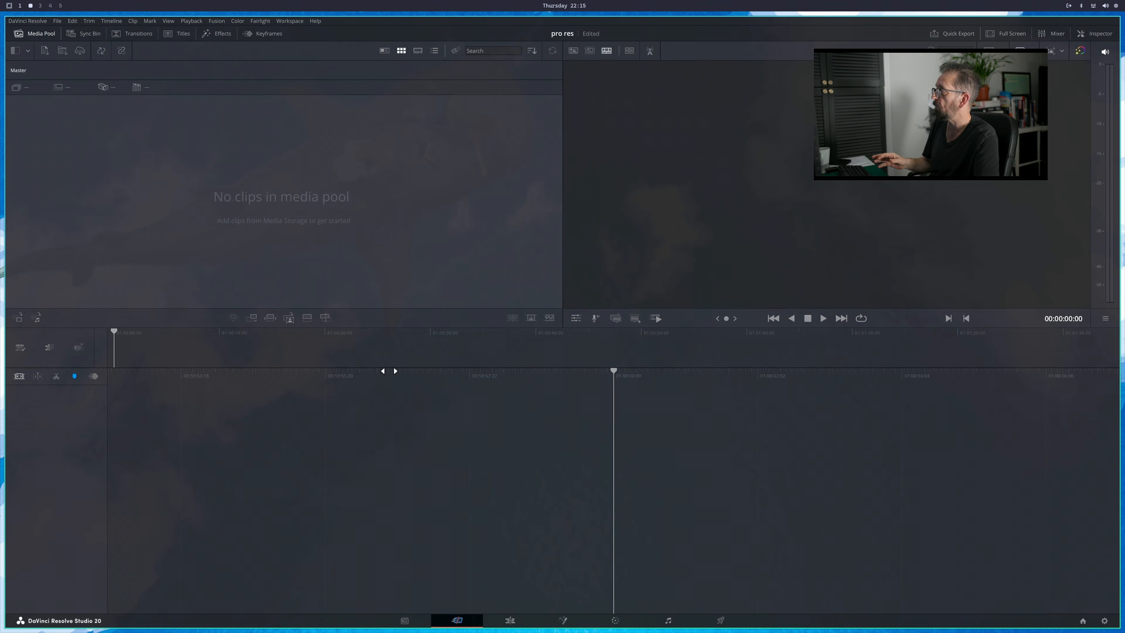
Import all the clips from the braw_pro_res folder in Videos into the Master bin of the media pool
left_click(404, 621)
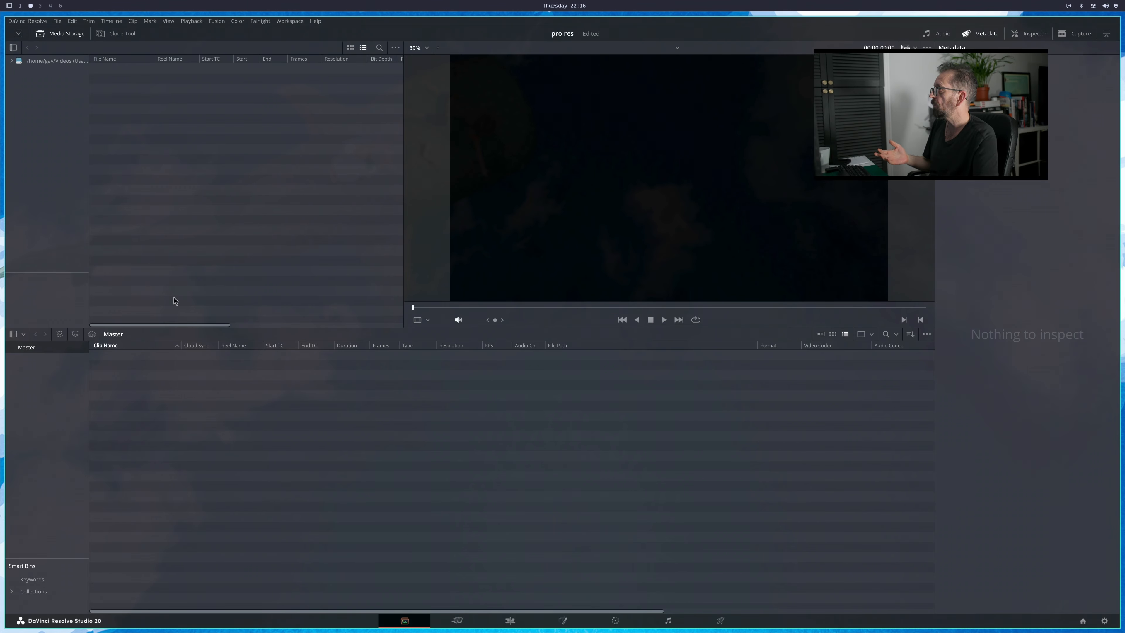
left_click(37, 61)
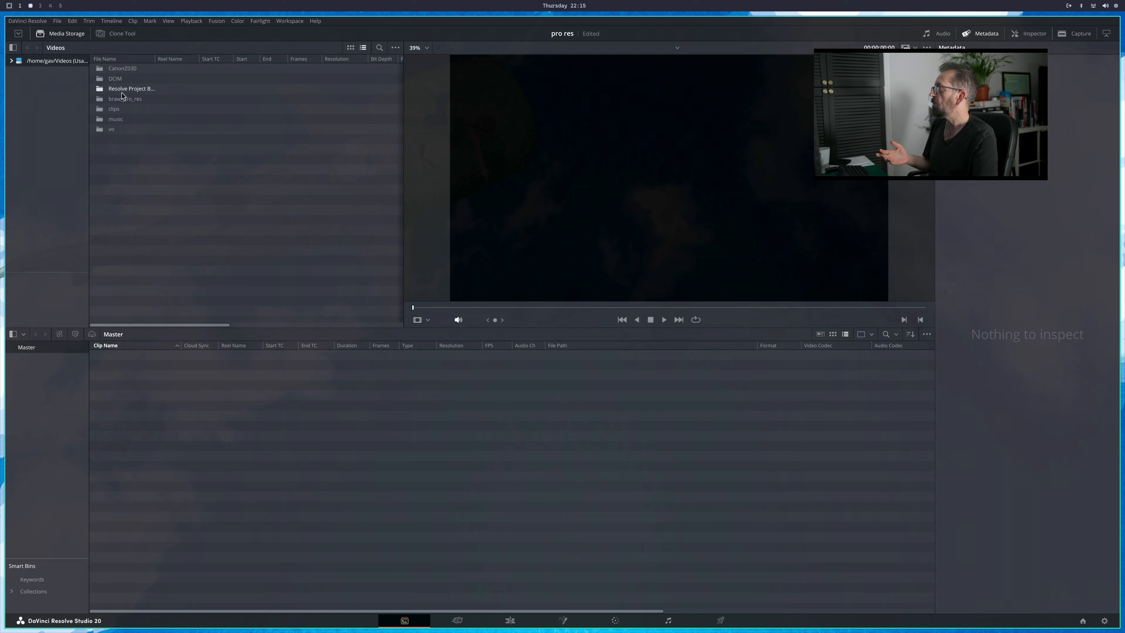
double_click(123, 99)
left_click(132, 69)
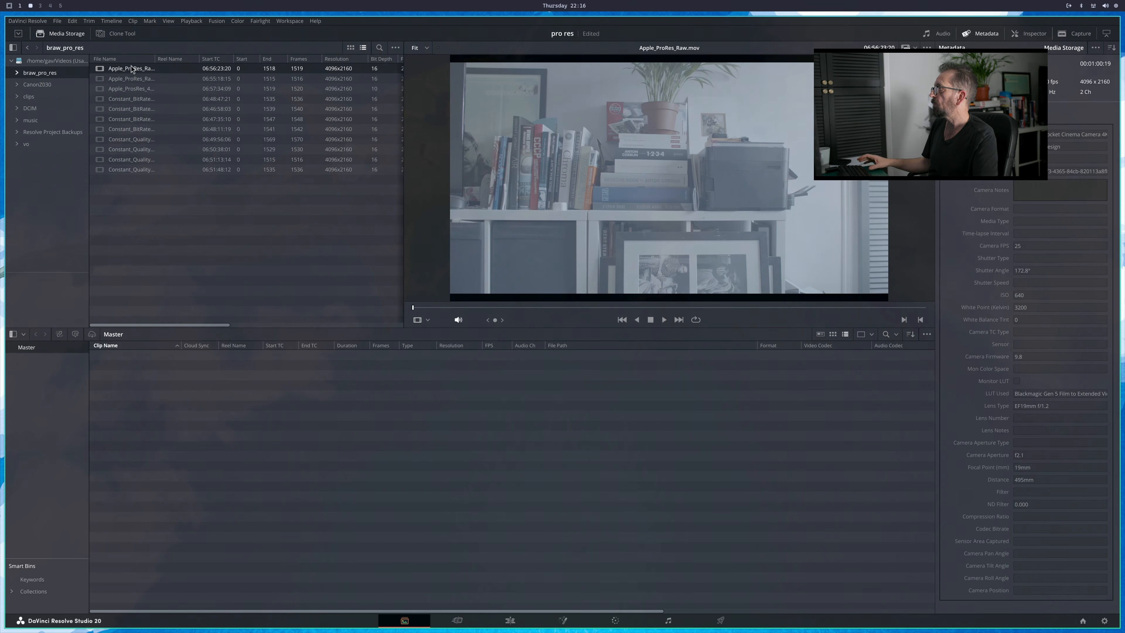
left_click(133, 170, "shift")
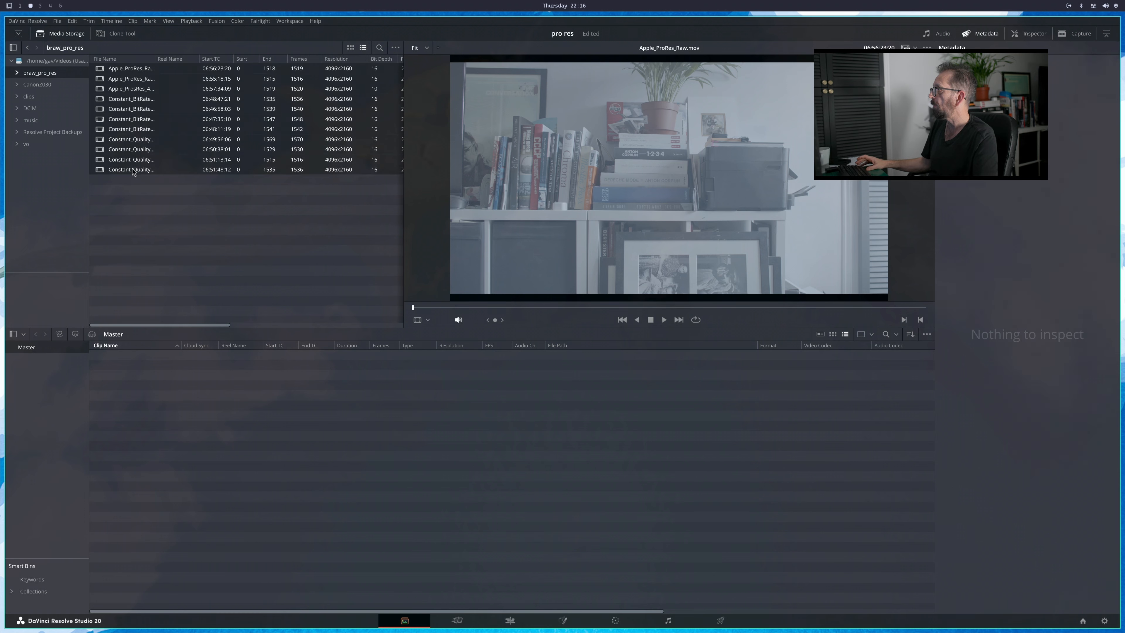
left_click_drag(133, 172, 211, 458)
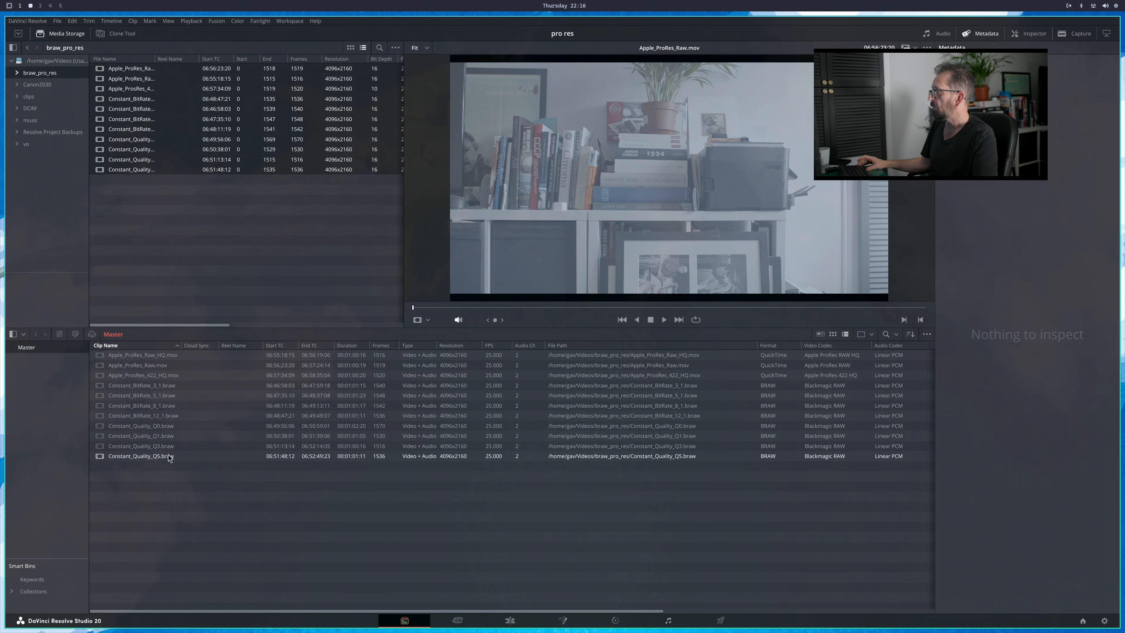
Create a timeline from all the imported clips, with project settings disabled and the timeline resolution set to 4096 x 2160 DCI
left_click(170, 458)
left_click(172, 356, "shift")
right_click(173, 360)
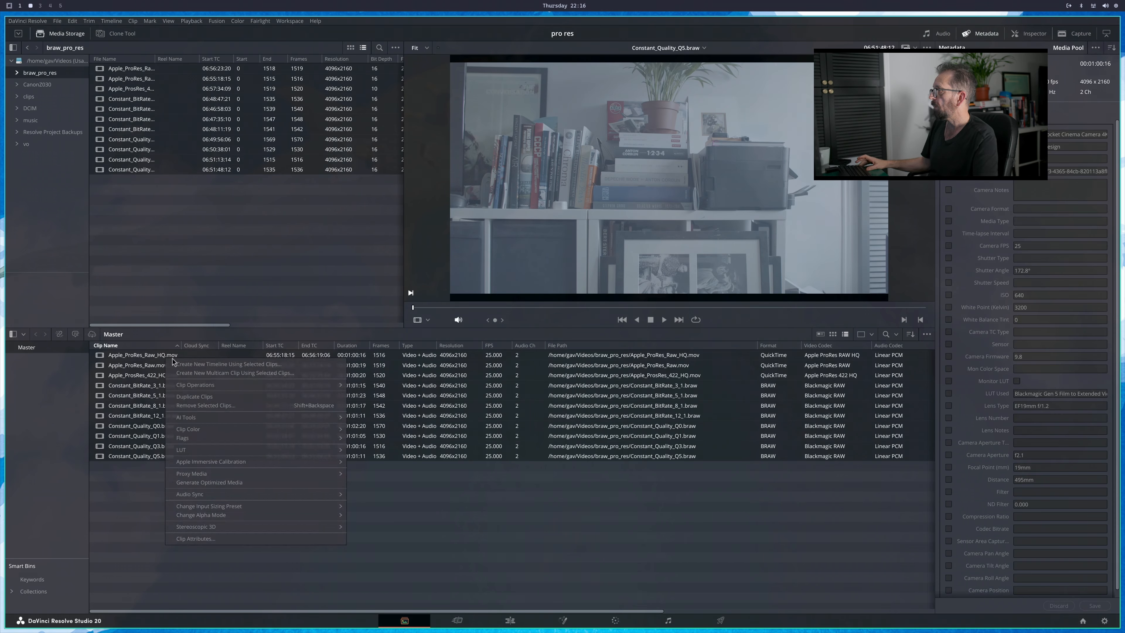
left_click(174, 363)
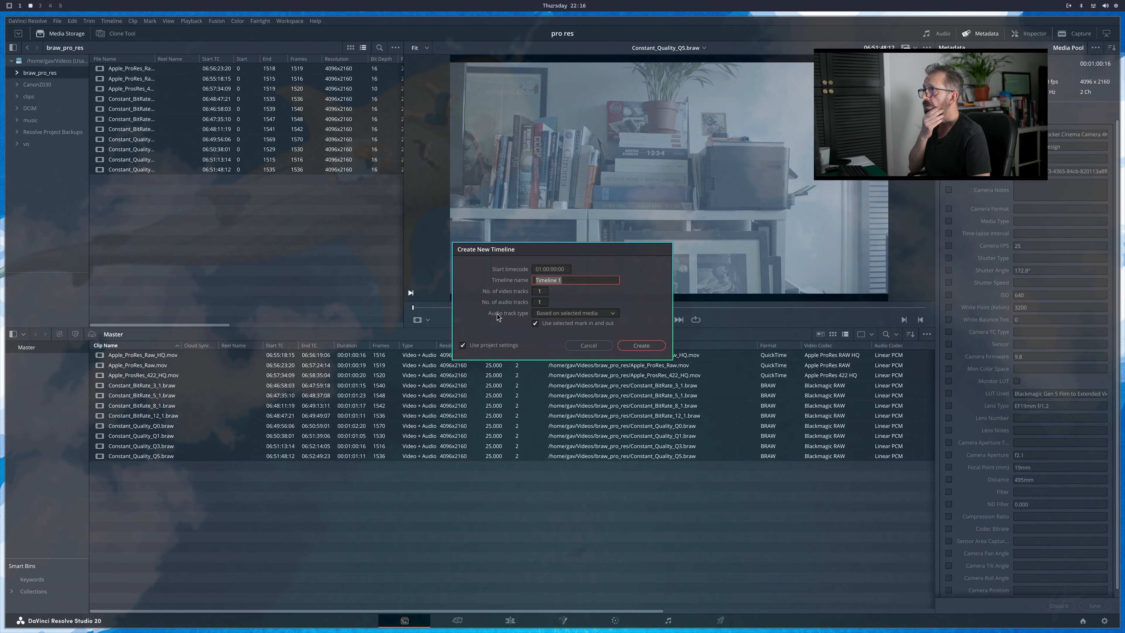
left_click(462, 344)
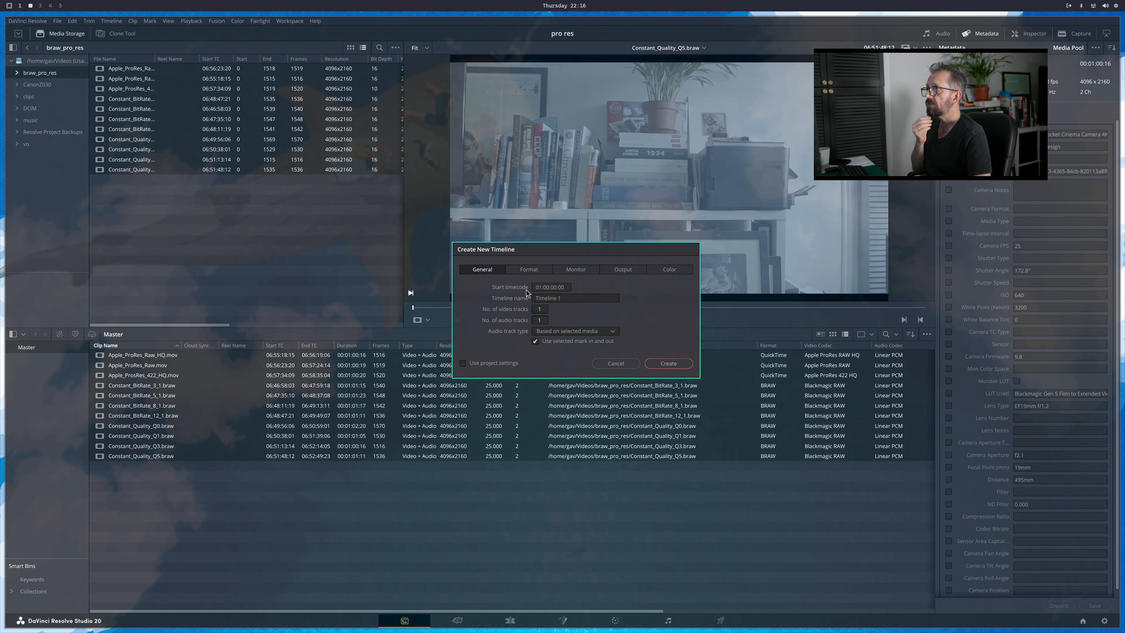
left_click(531, 269)
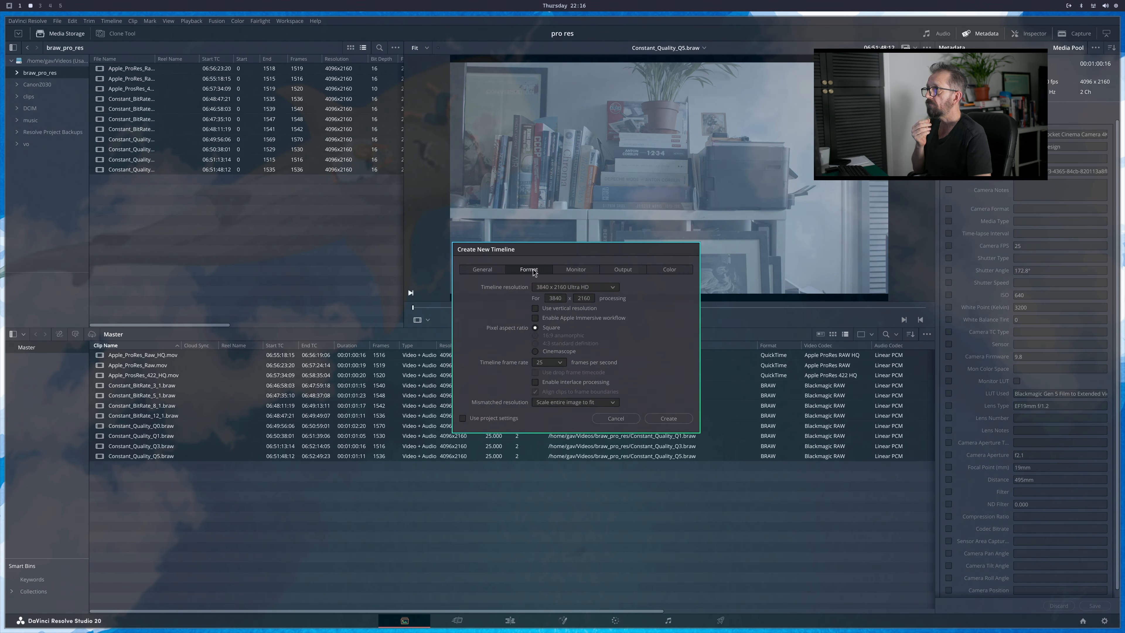
left_click(612, 288)
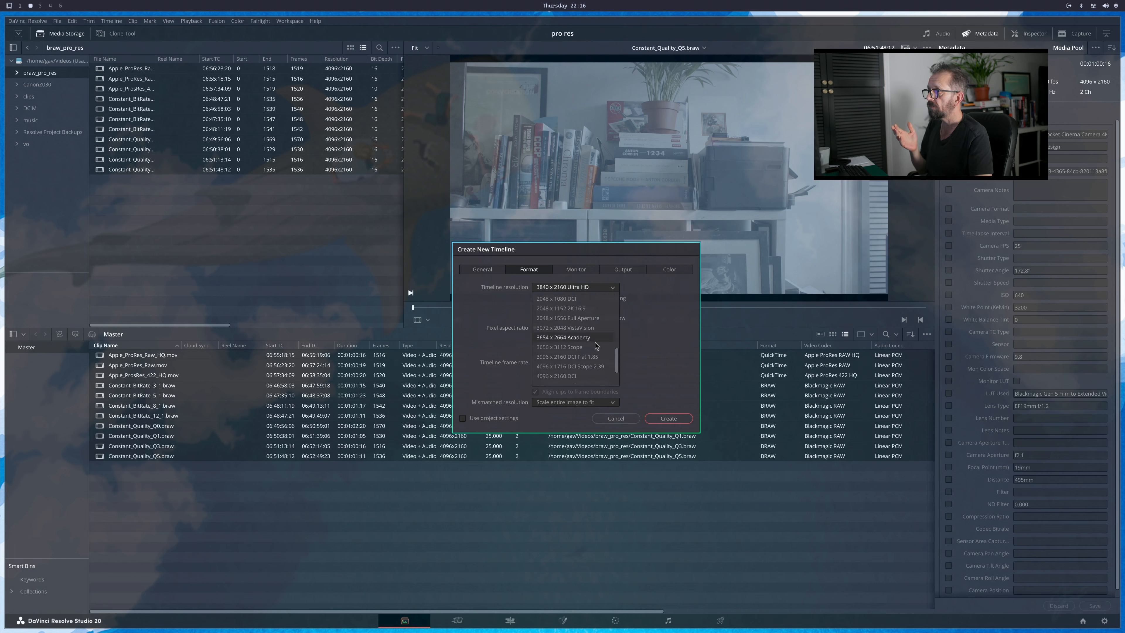
left_click(587, 376)
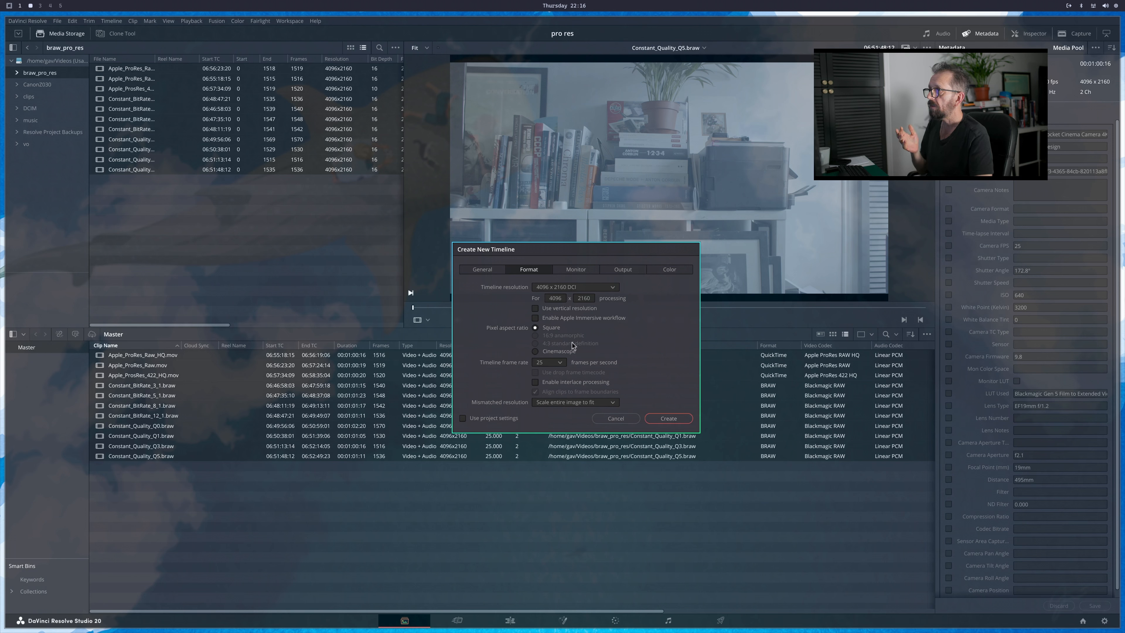
left_click(625, 269)
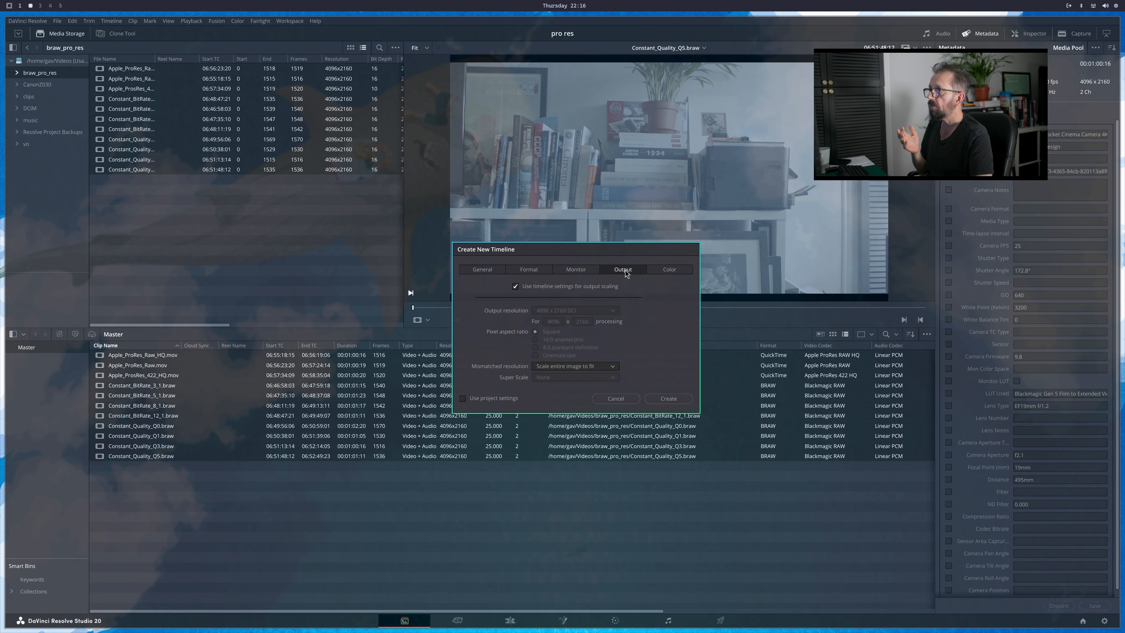
left_click(663, 271)
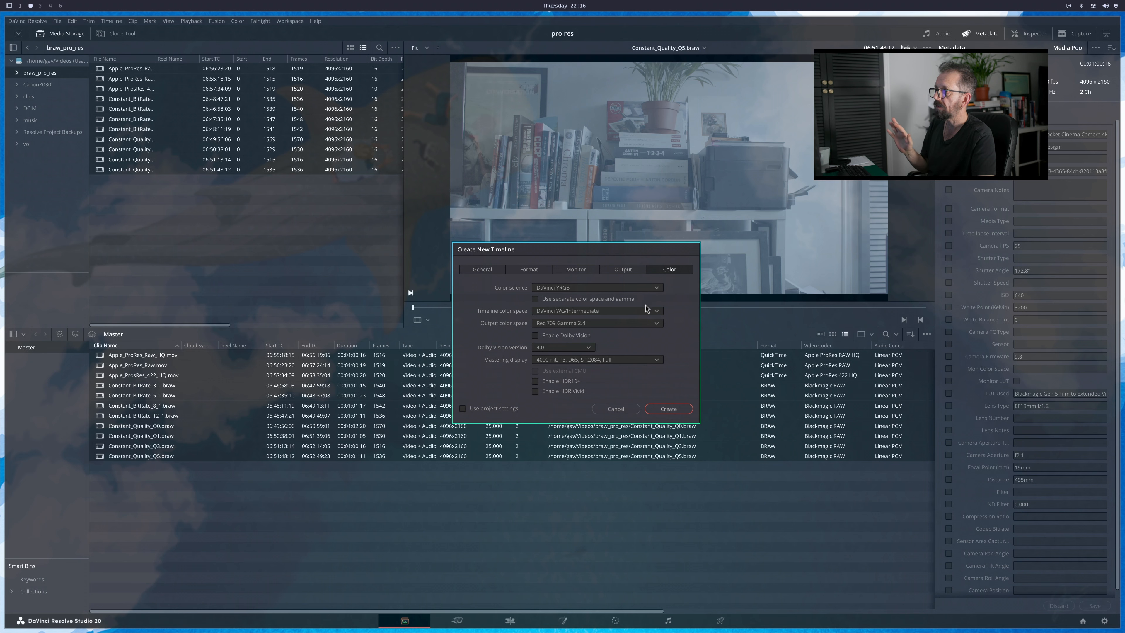
left_click(669, 408)
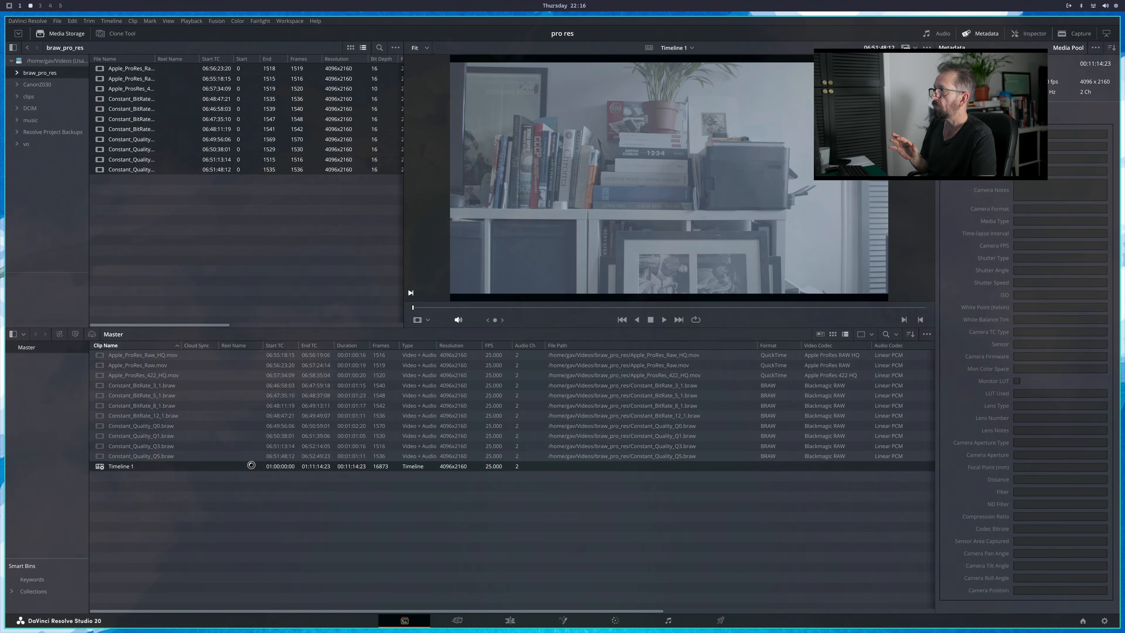
Open Timeline 1 on the Edit page and return the playhead to the start of the timeline
double_click(134, 466)
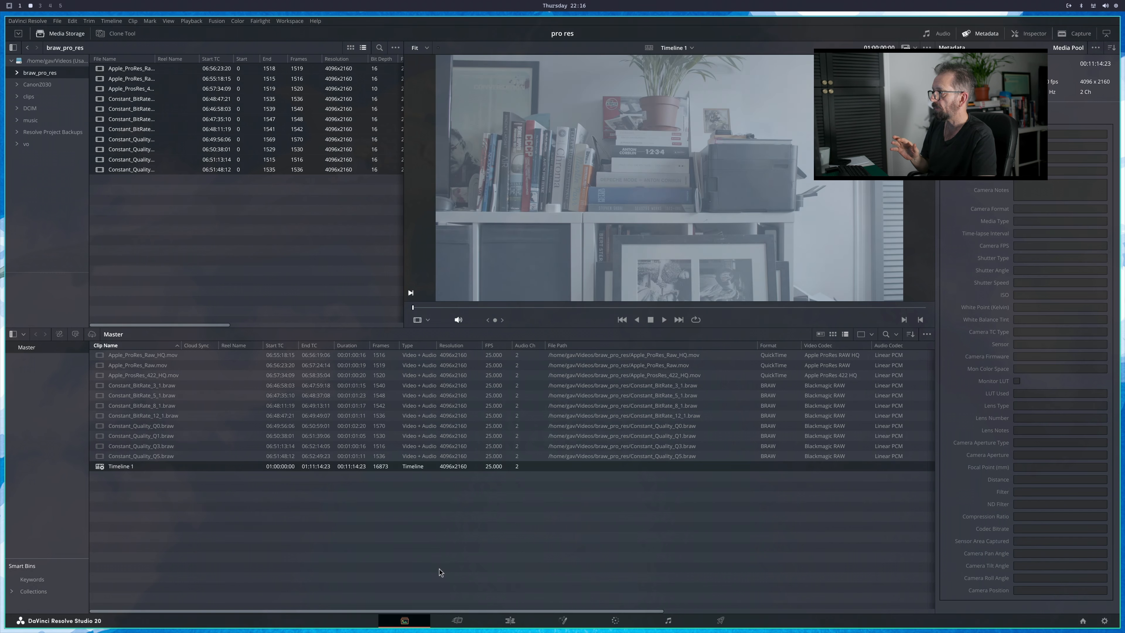
left_click(461, 620)
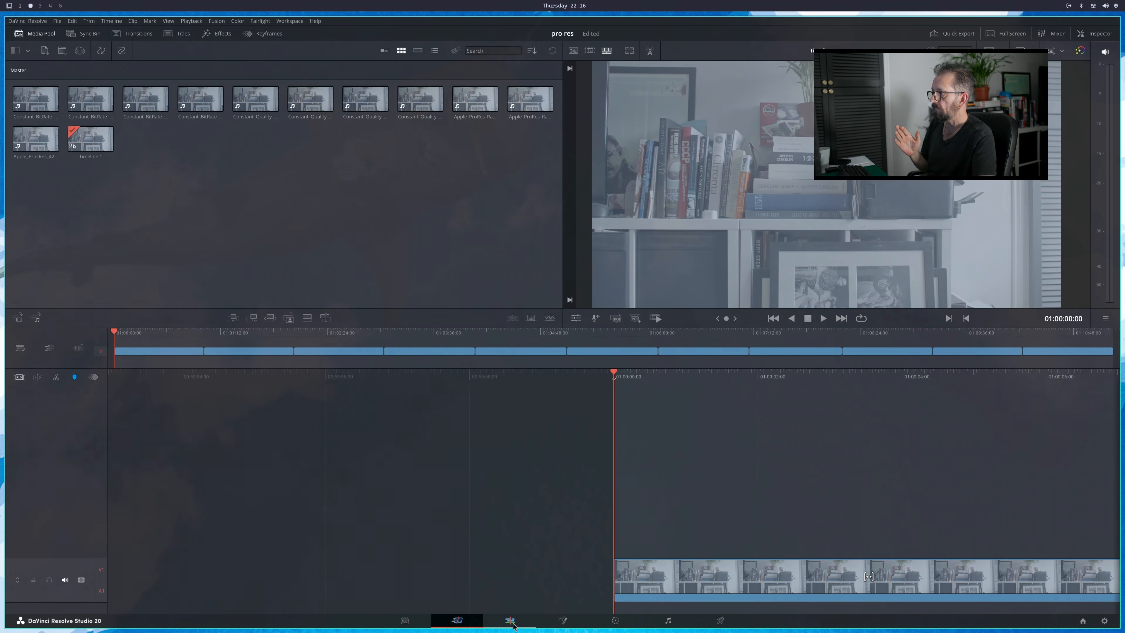
left_click(510, 620)
left_click_drag(338, 363, 391, 361)
key("Home")
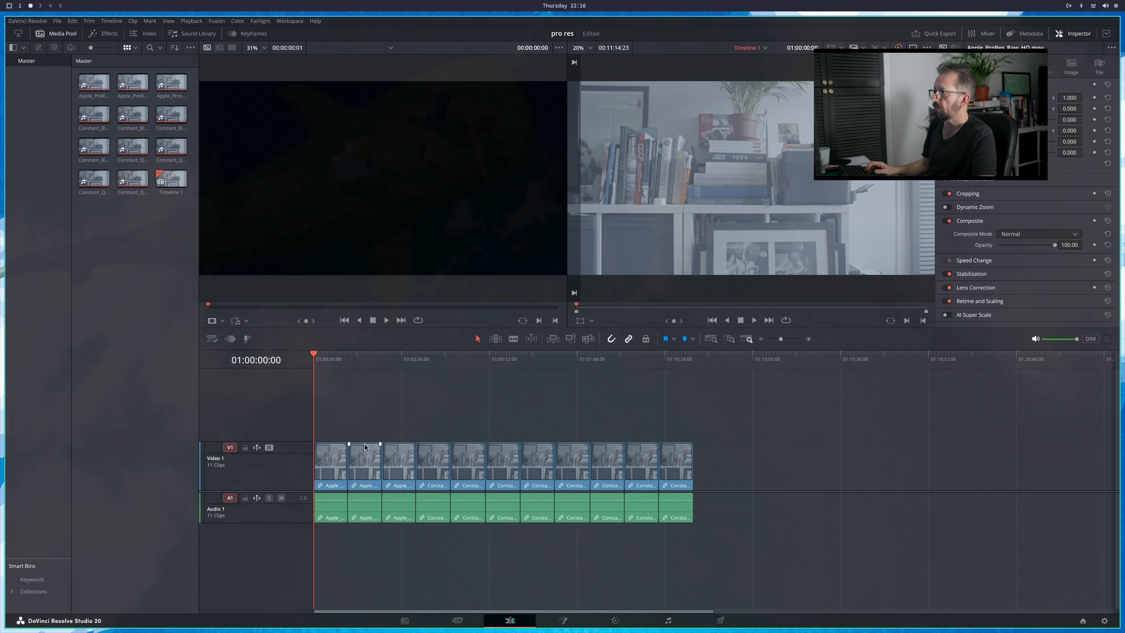
Back on the Media page, examine the compression ratio and codec bitrate metadata of the Constant_Quality Q5, Q3, Q0 and Apple ProRes 422 HQ clips
left_click(409, 621)
left_click(472, 457)
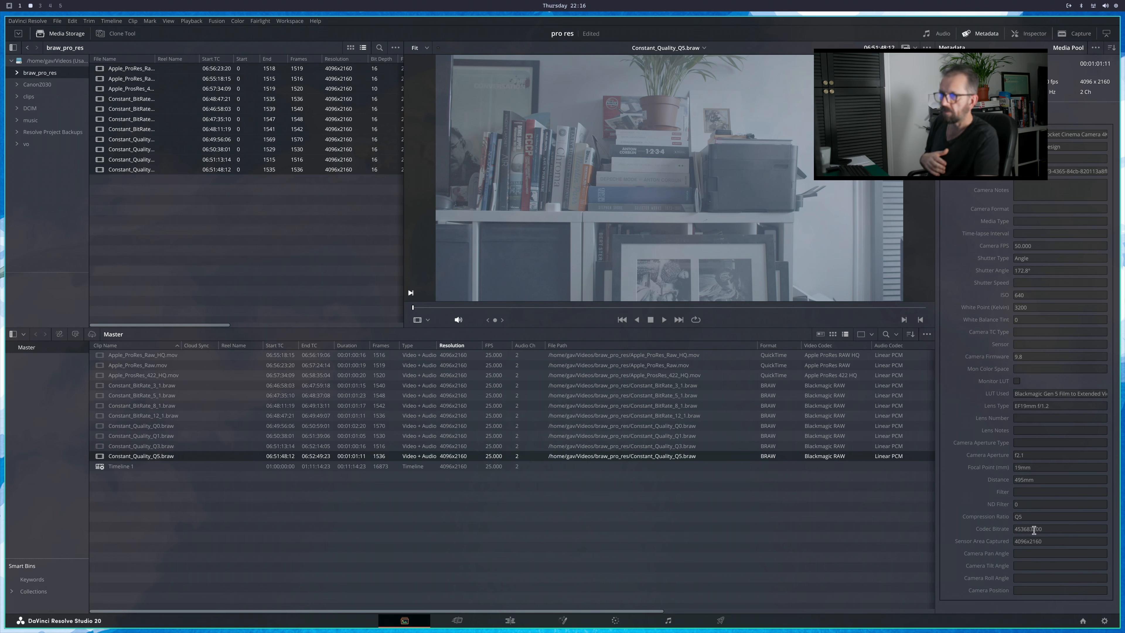
left_click(727, 446)
left_click(720, 426)
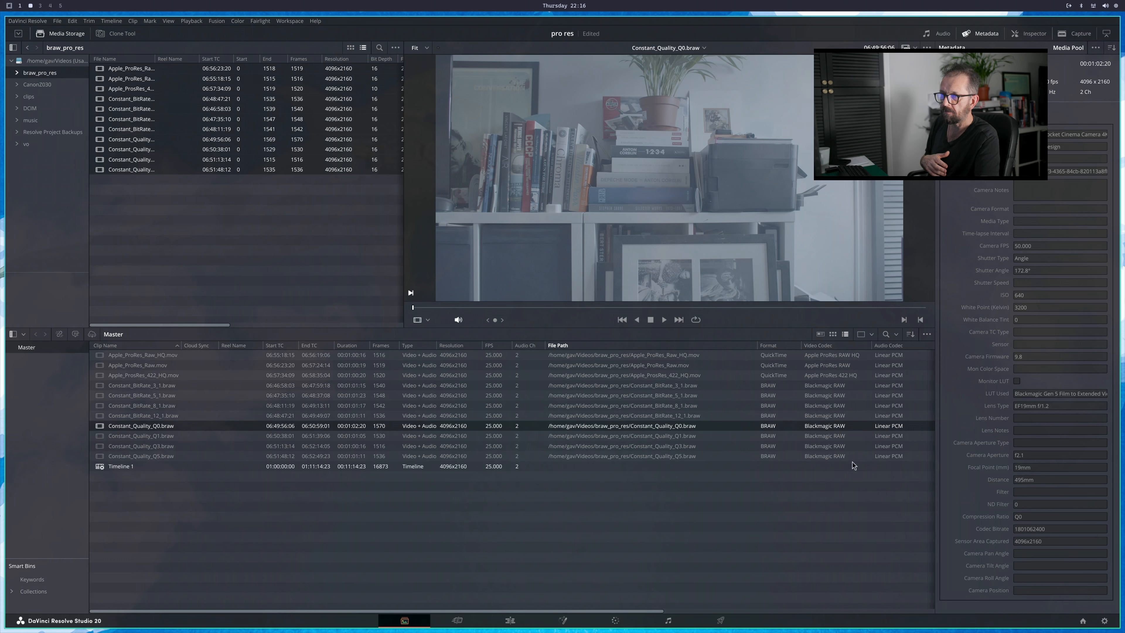
left_click(710, 375)
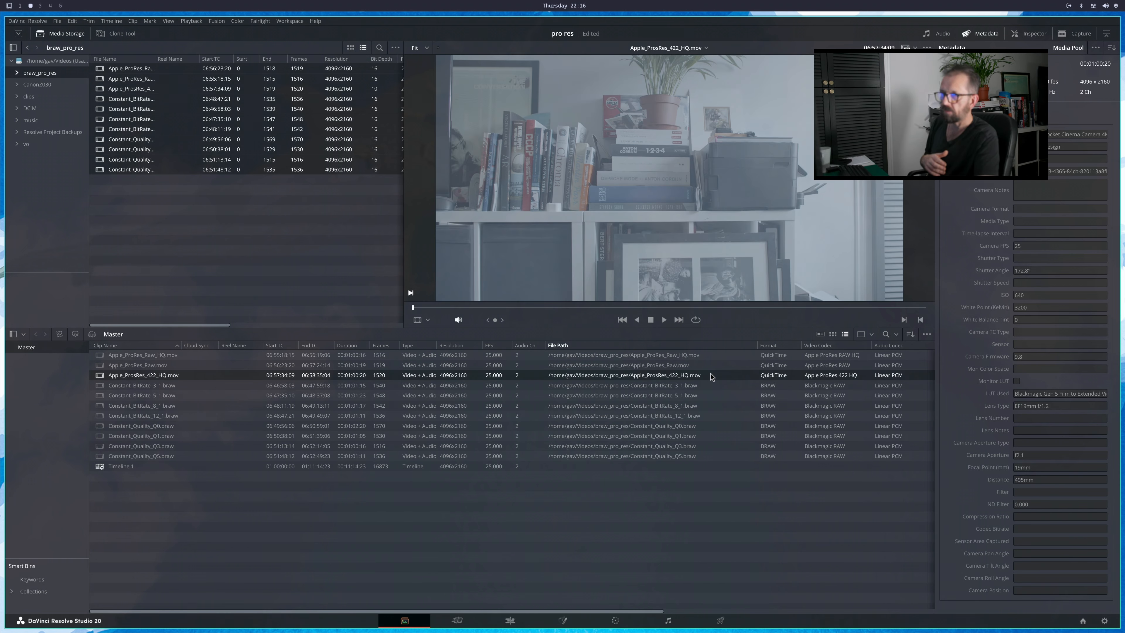
Examine the compression ratio and codec bitrate metadata of the Apple_ProRes_Raw, Apple_ProRes_Raw_HQ and Constant_BitRate_3_1 clips
left_click(709, 366)
left_click(701, 355)
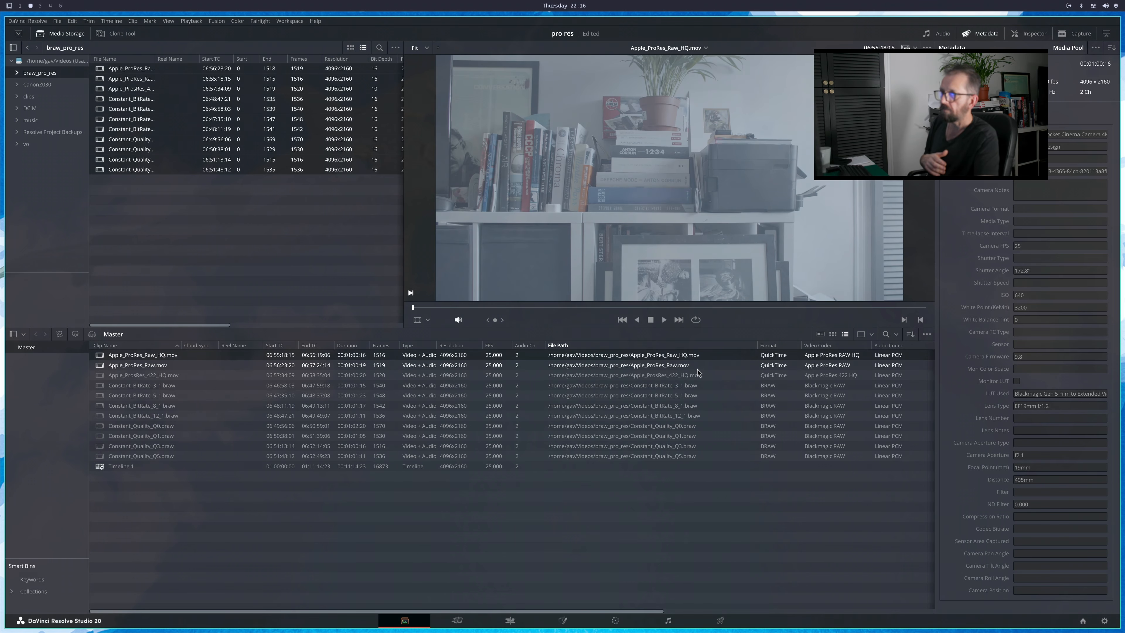
left_click(701, 385)
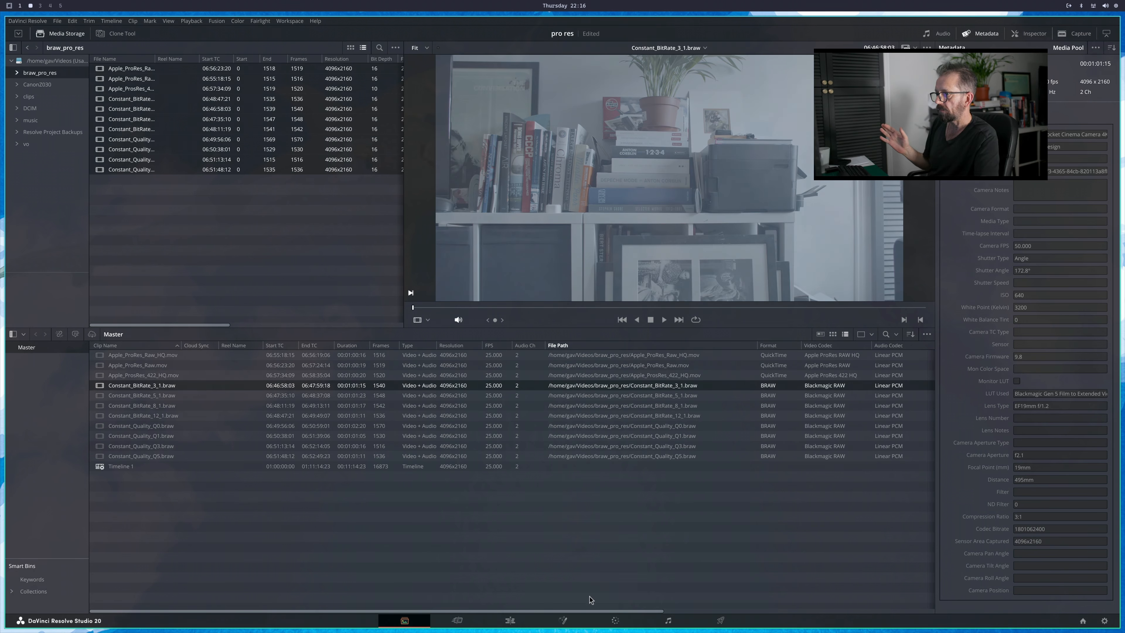
On the Color page, review the timeline clips in order from the Apple ProRes 422 HQ clip through the last Blackmagic RAW clip
left_click(615, 620)
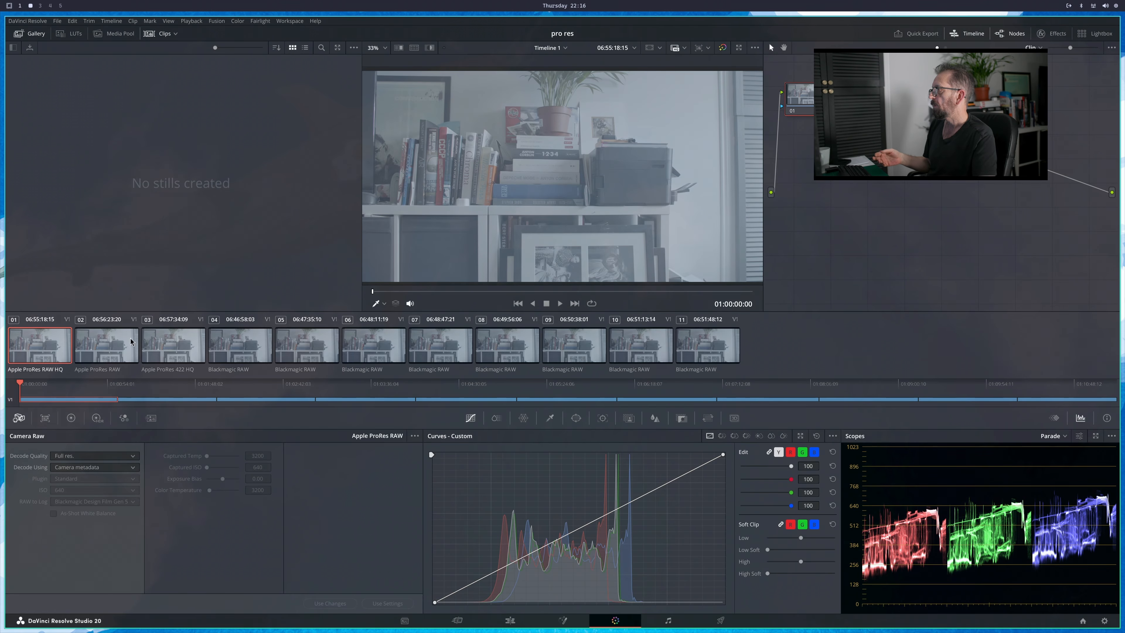
left_click(175, 348)
left_click(239, 350)
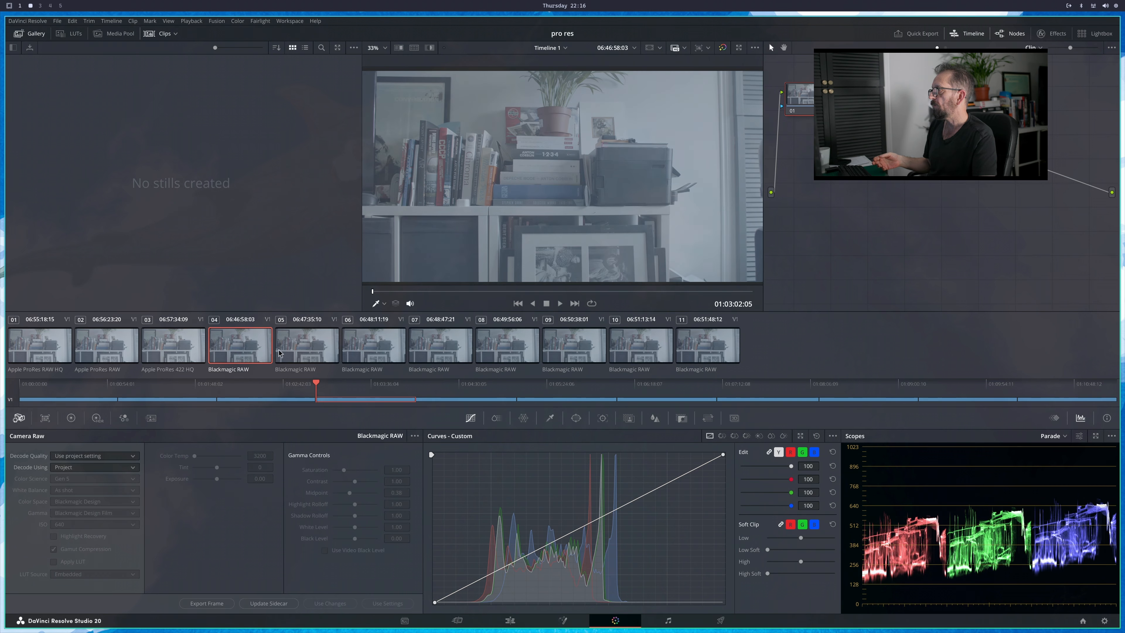
left_click(297, 351)
left_click(372, 354)
left_click(432, 355)
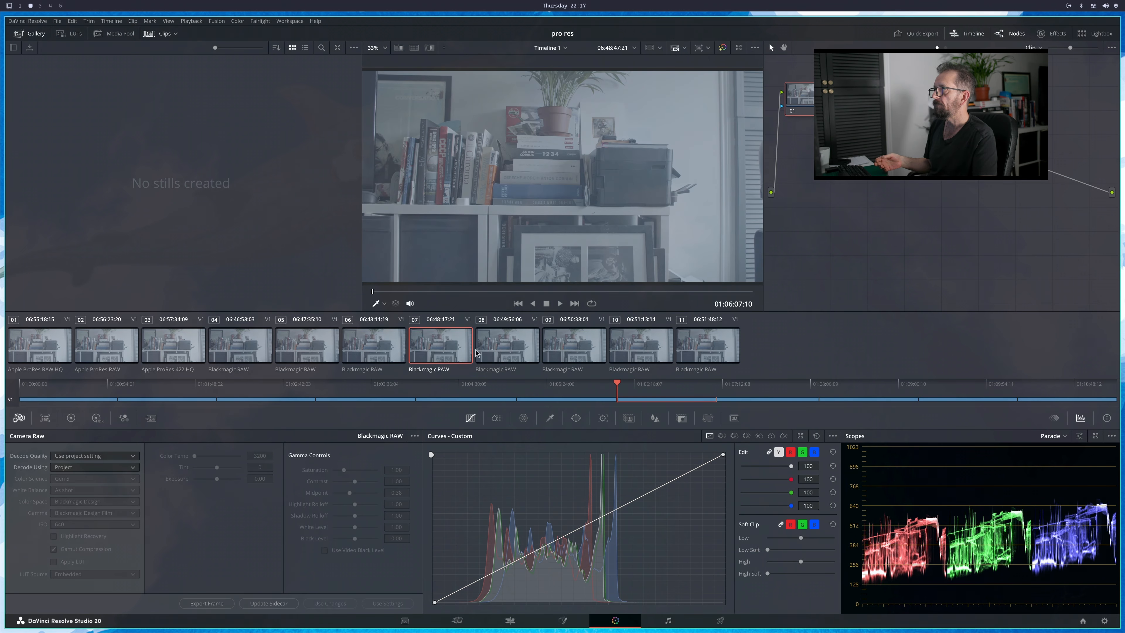
left_click(536, 354)
left_click(563, 355)
left_click(645, 357)
left_click(706, 357)
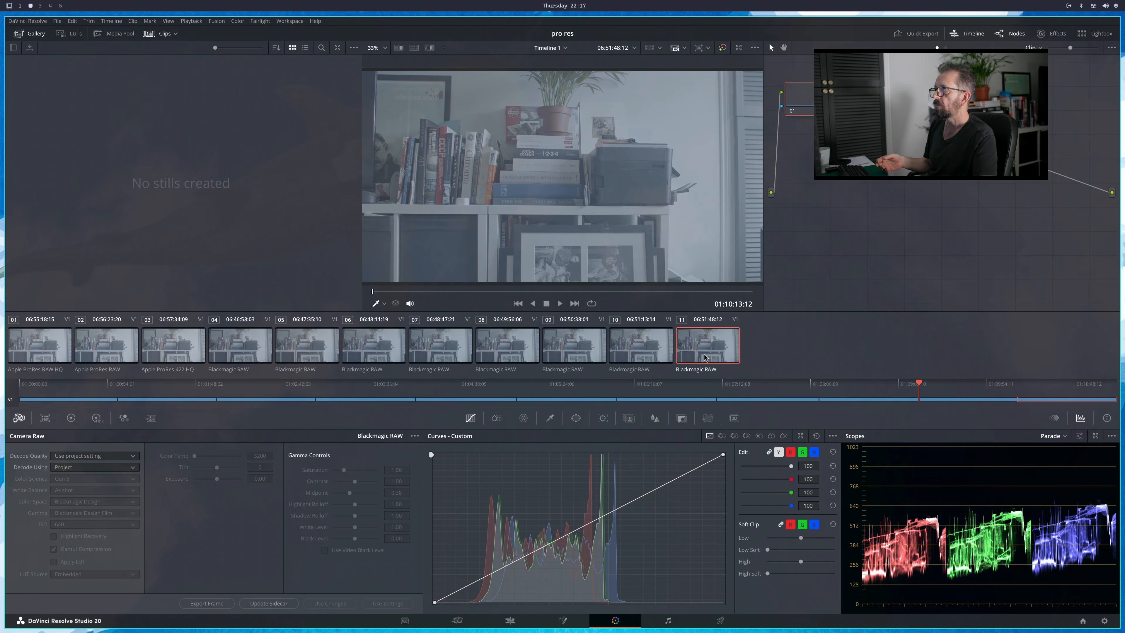
Add all eleven timeline clips, from Apple ProRes RAW HQ to the last Blackmagic RAW, into a new group named "clips"
left_click(49, 342)
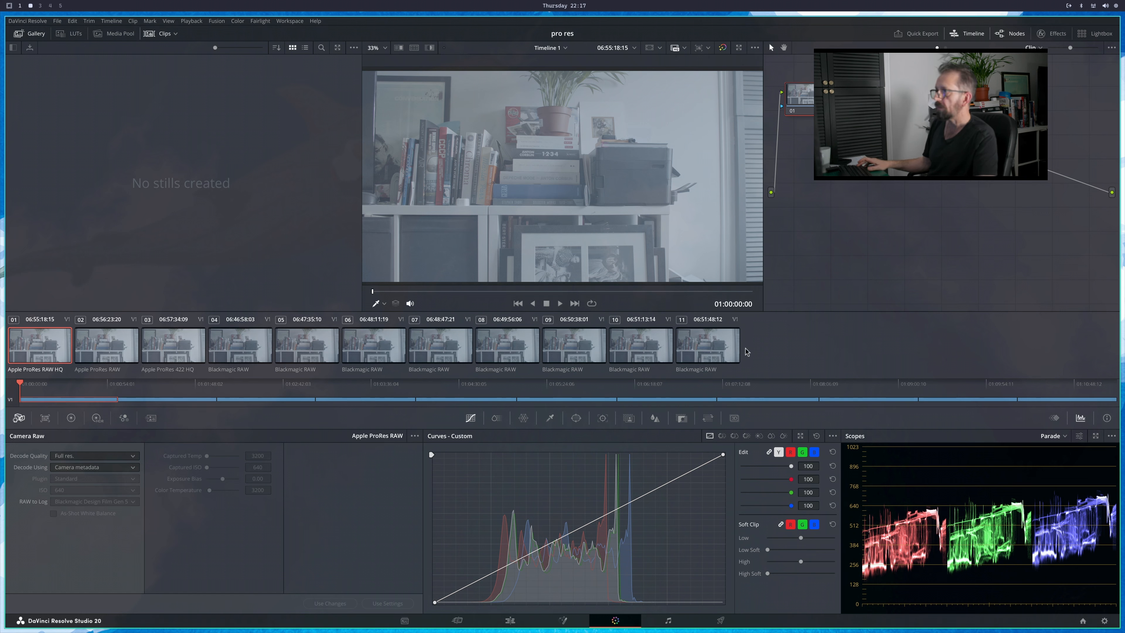
left_click(718, 351, "shift")
right_click(718, 352)
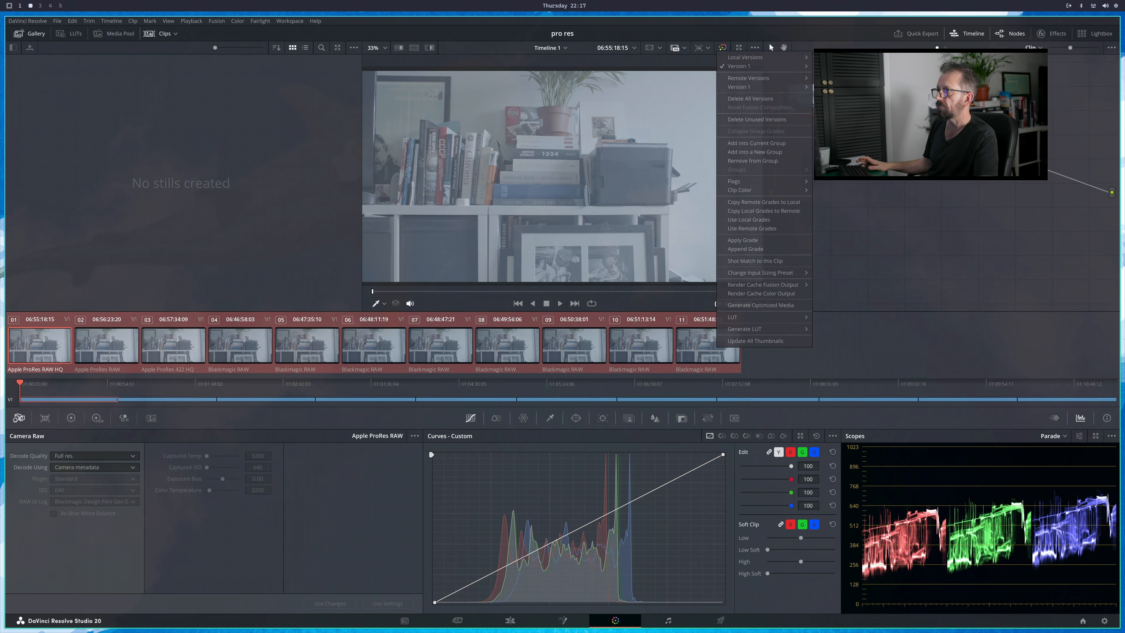
left_click(760, 152)
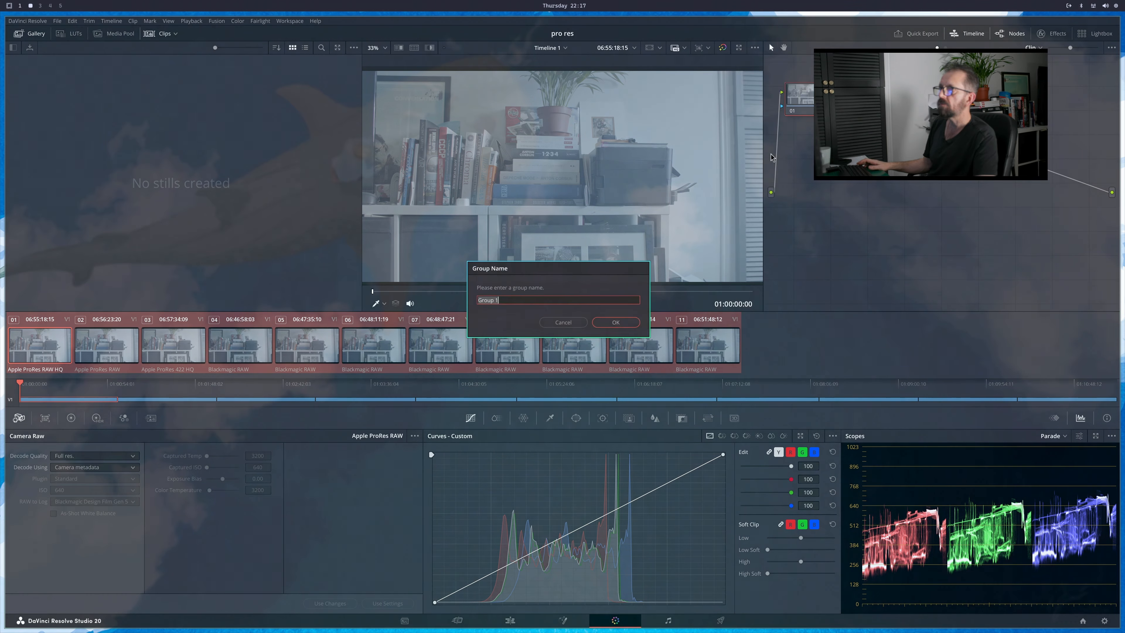
type("clips")
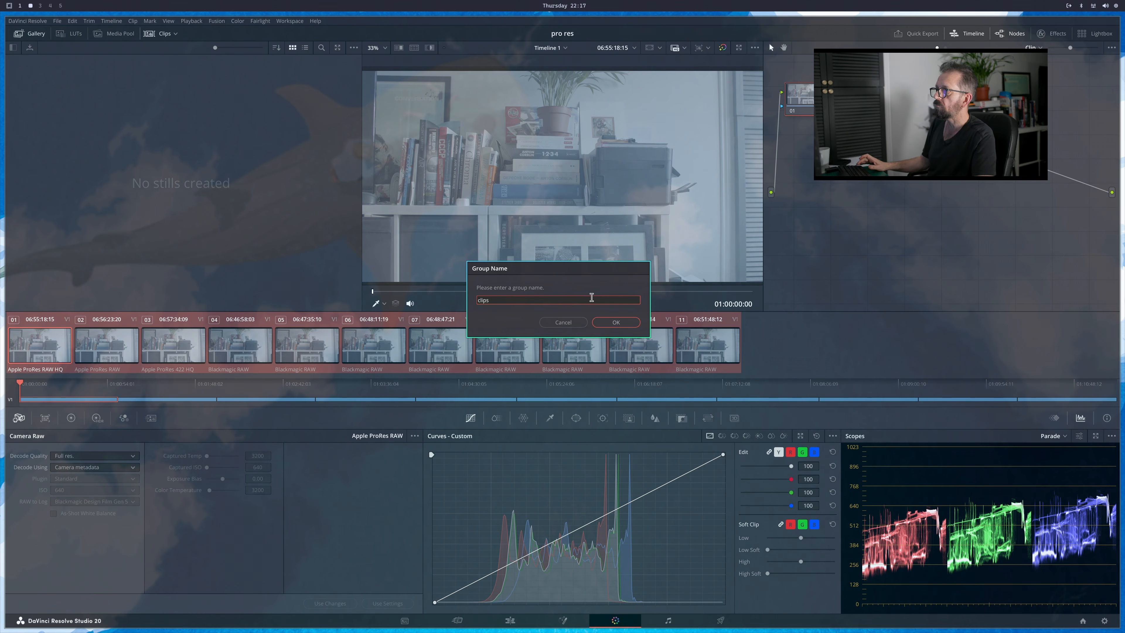
left_click(607, 323)
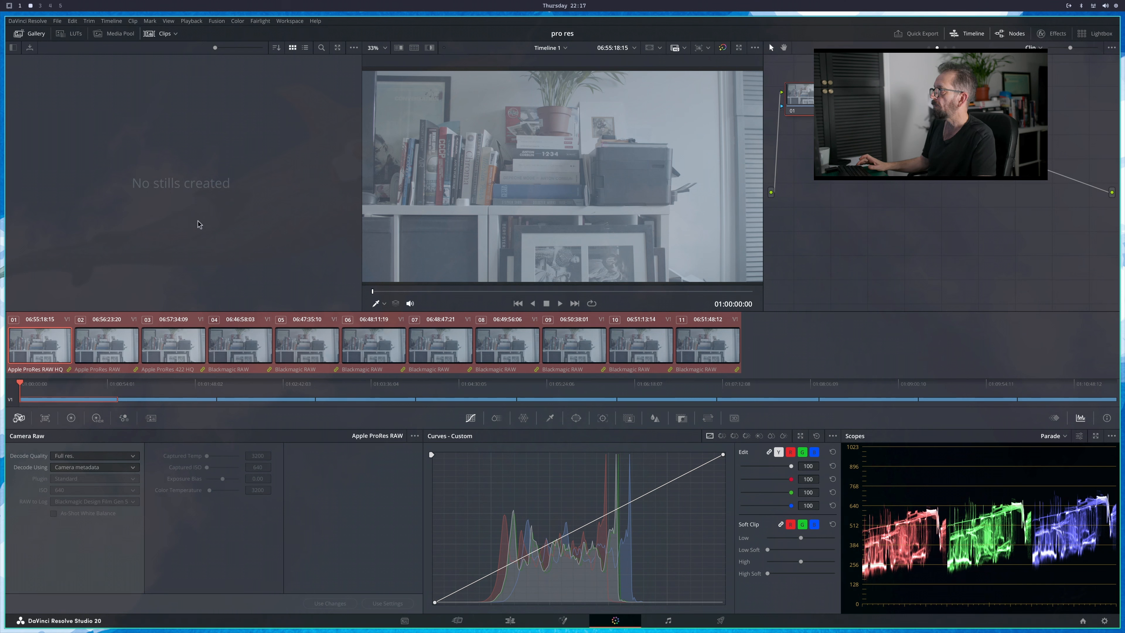
Compare the image and parade scope of the Apple ProRes RAW clips with the Blackmagic RAW clips, mainly clip 02 against clip 05
left_click(727, 351)
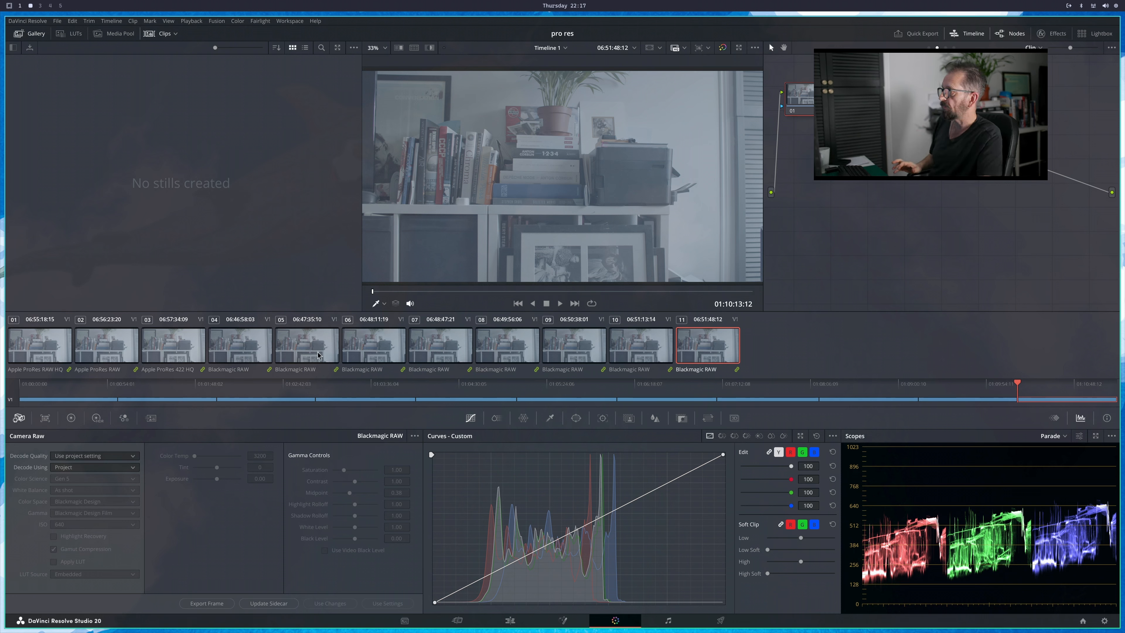
left_click(26, 346)
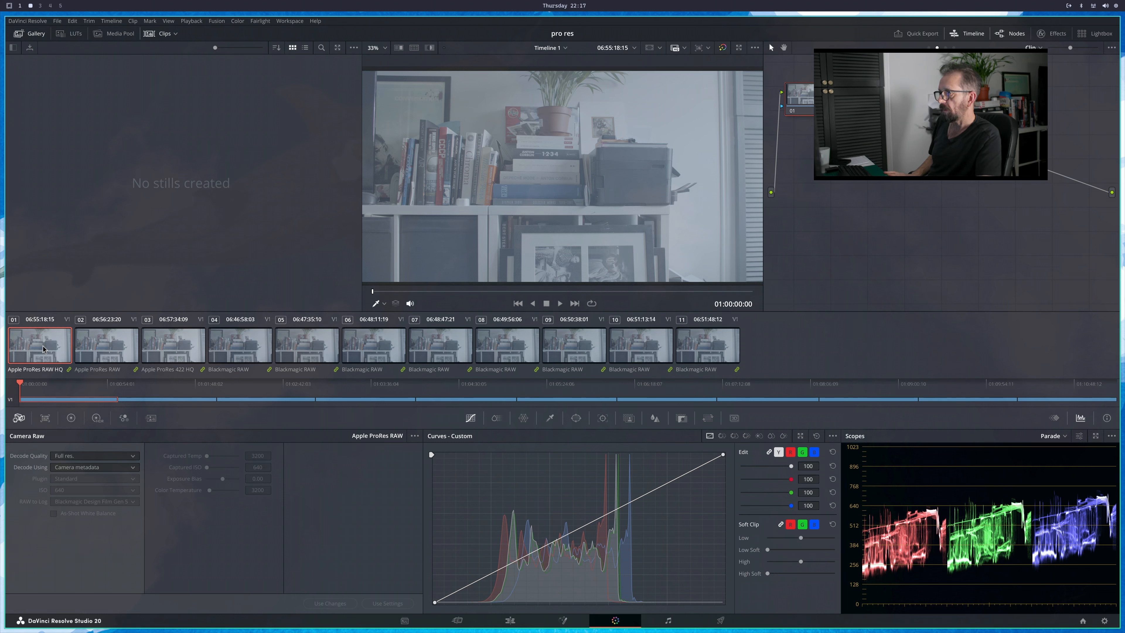
left_click(237, 356)
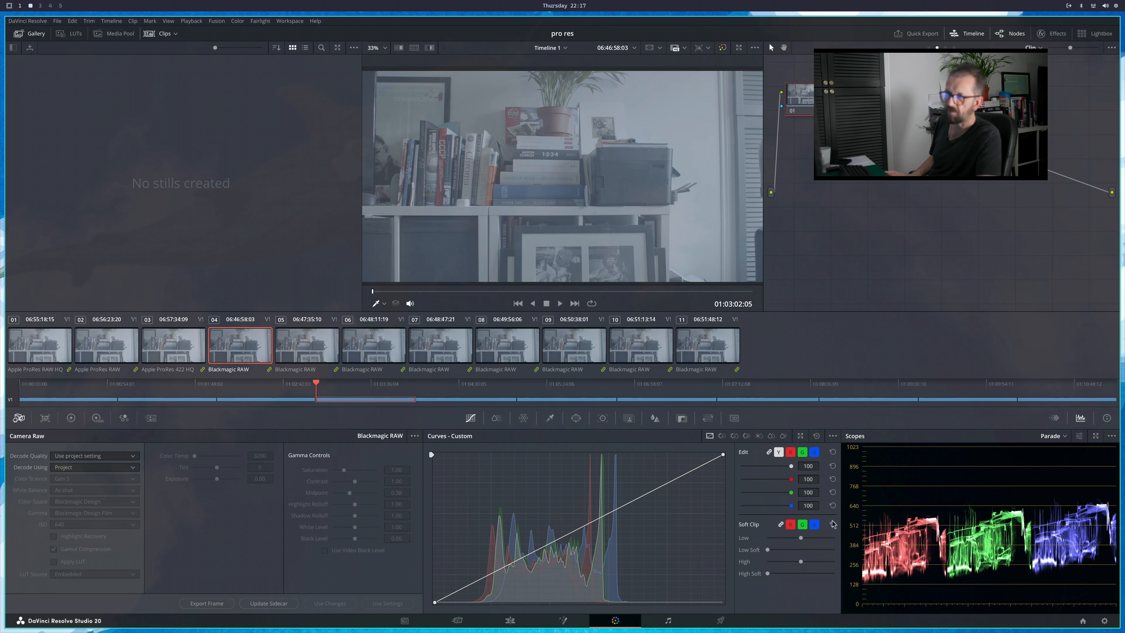
left_click(296, 348)
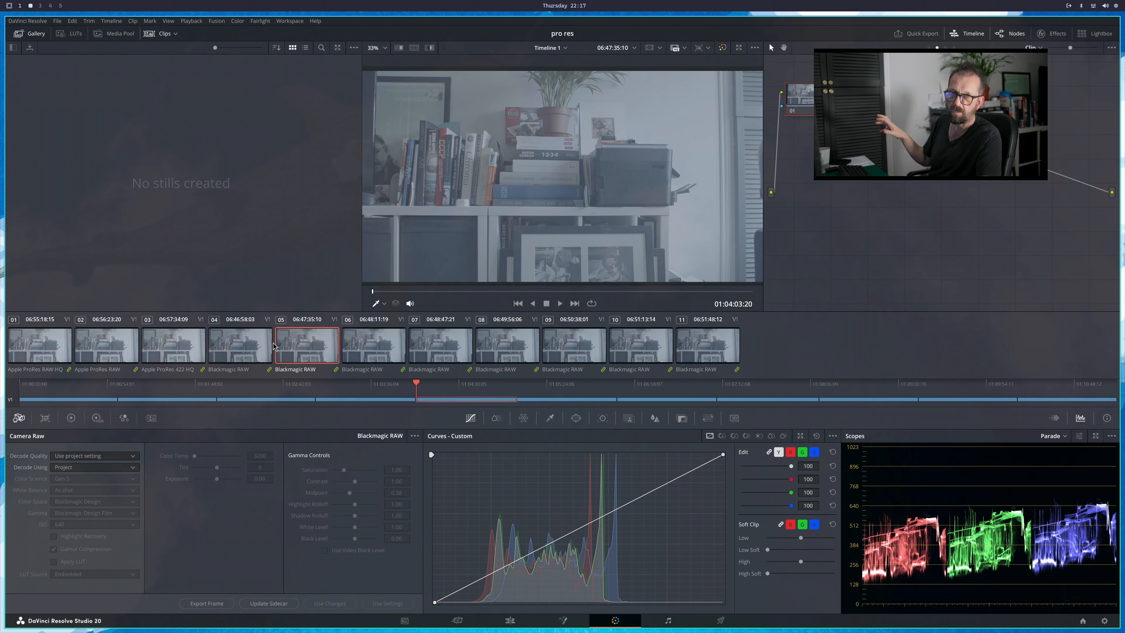
left_click(111, 345)
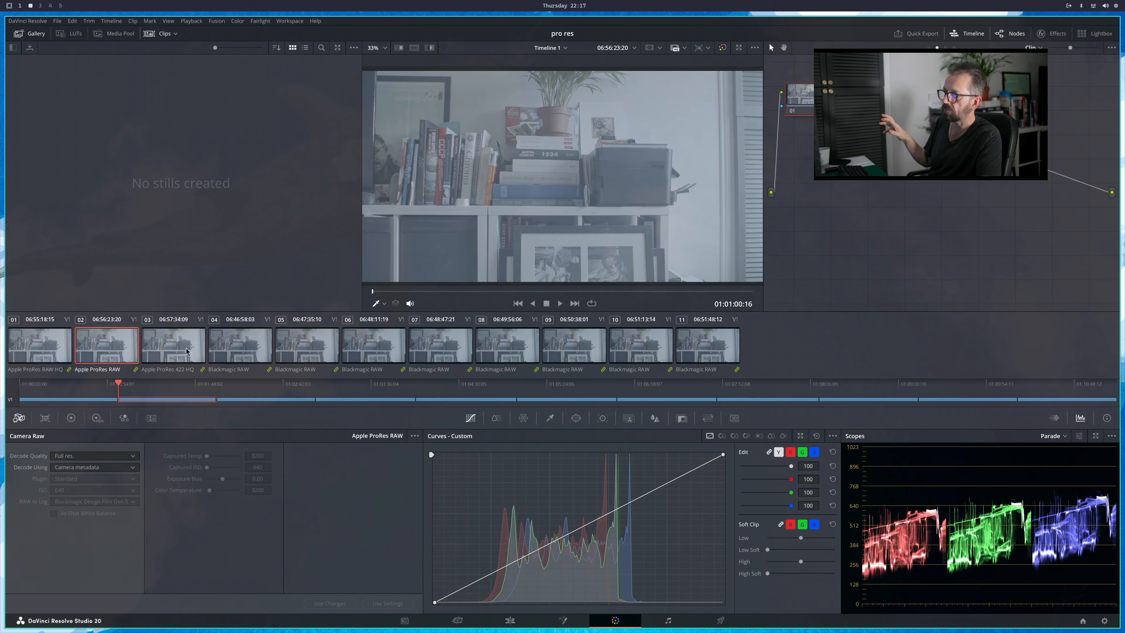
left_click(320, 357)
left_click(114, 346)
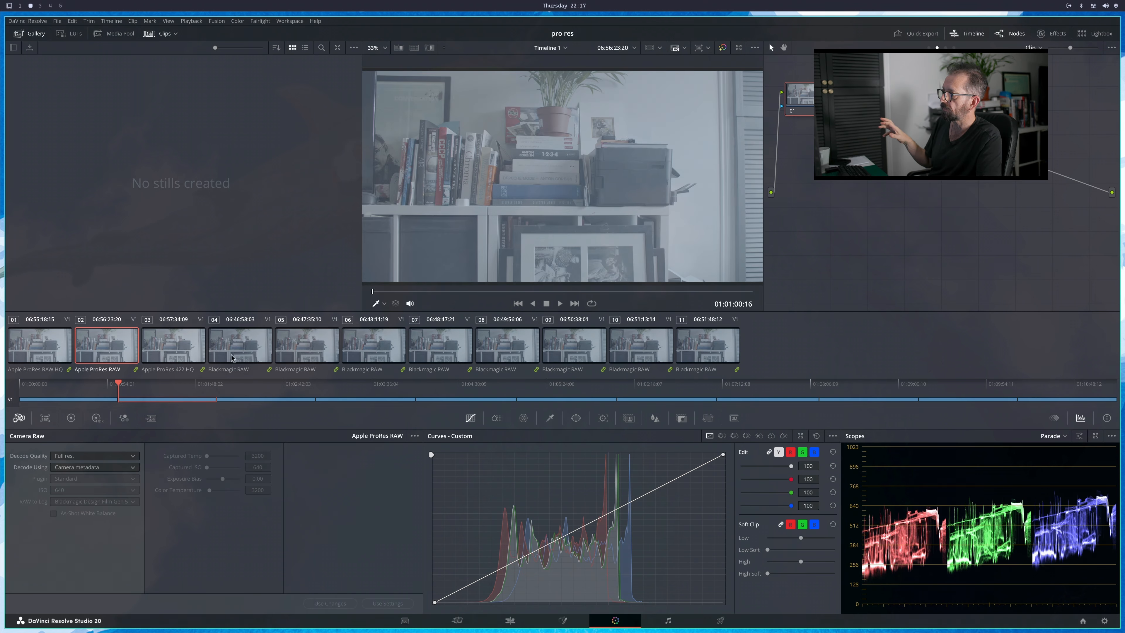
left_click(301, 357)
left_click(129, 353)
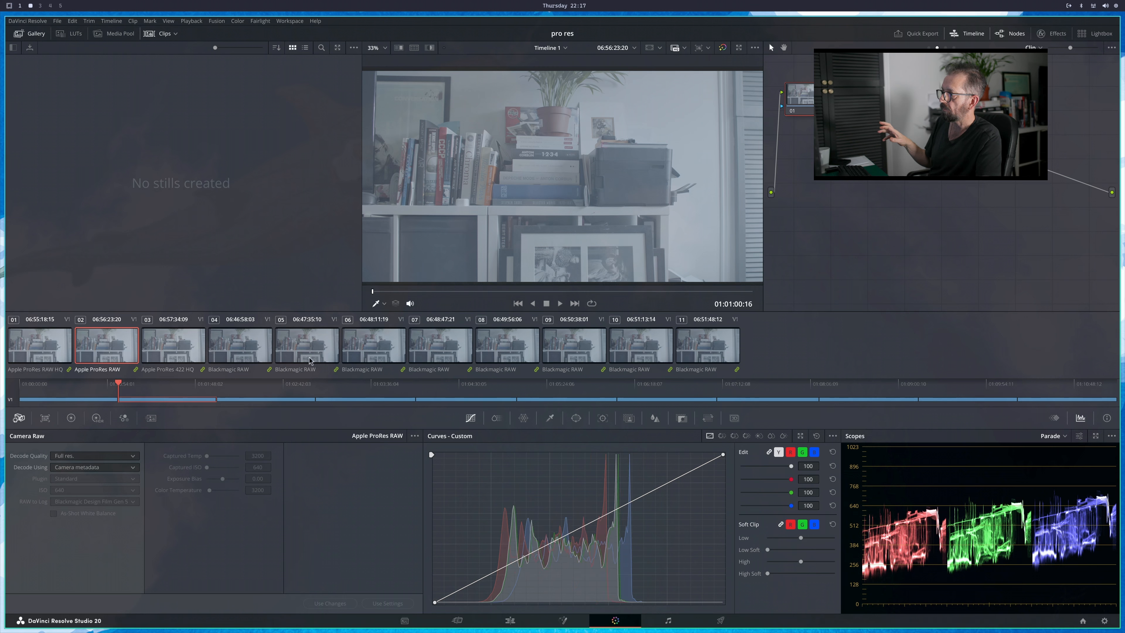
left_click(312, 349)
left_click(122, 347)
left_click(298, 354)
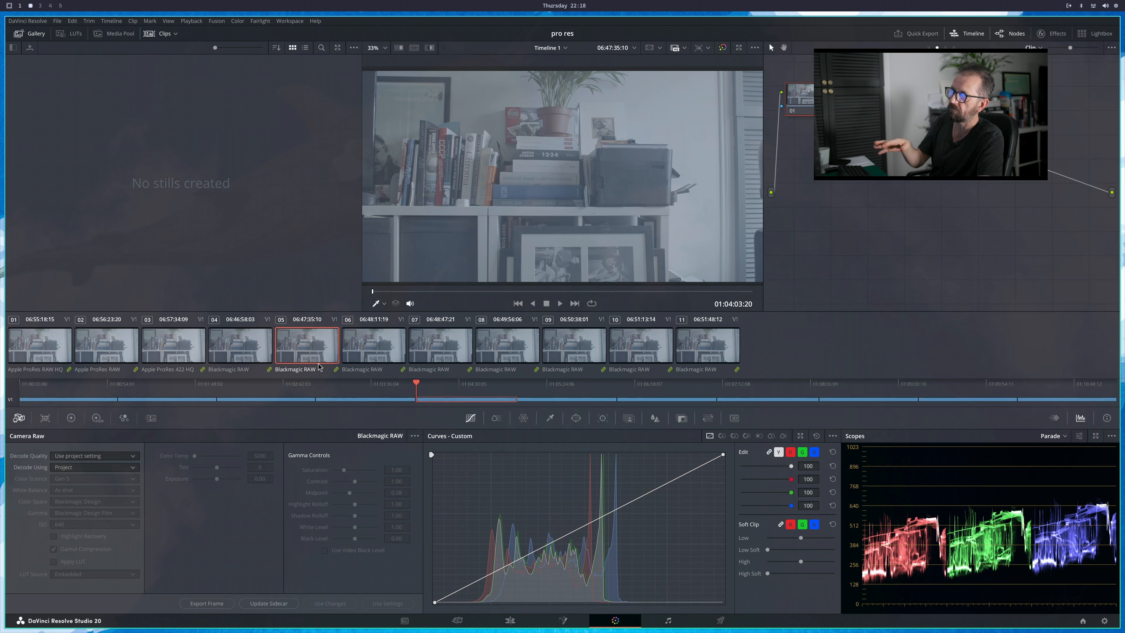
Compare the image, histogram and parade scope of Apple ProRes RAW clip 02 with Blackmagic RAW clip 04, alternating between them
left_click(386, 351)
left_click(239, 353)
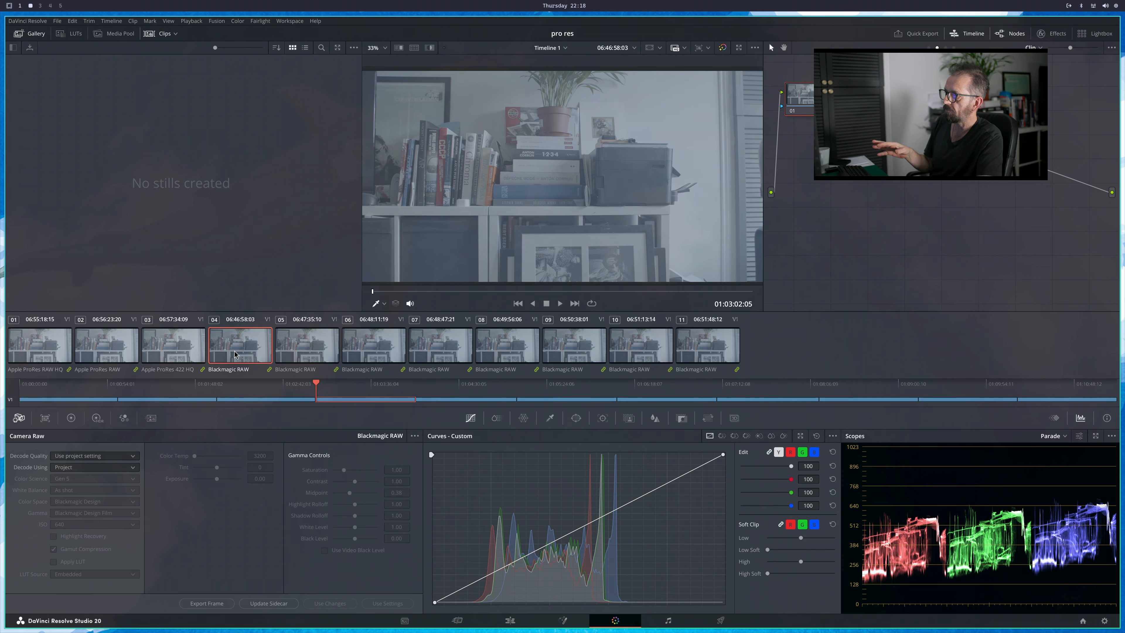
left_click(156, 342)
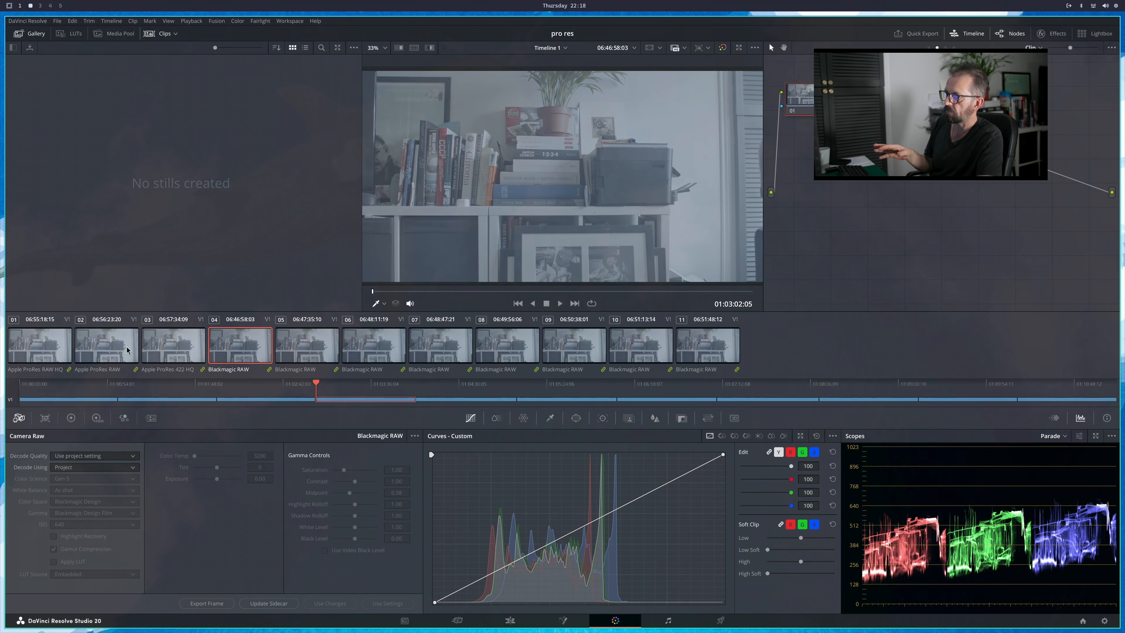
left_click(96, 348)
left_click(229, 351)
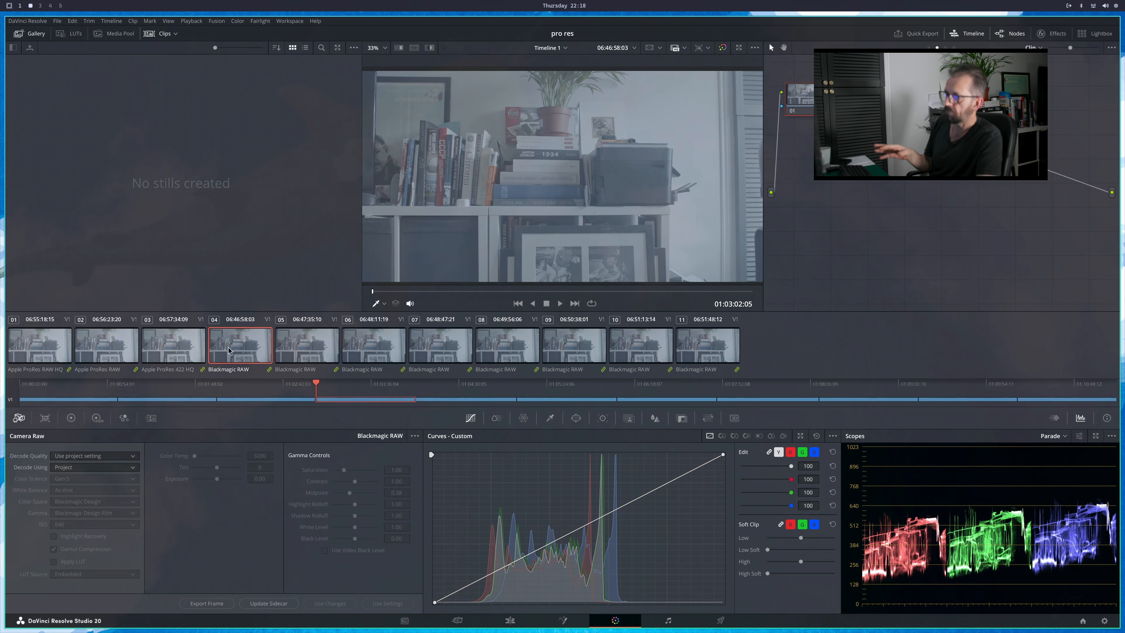
left_click(122, 346)
left_click(243, 352)
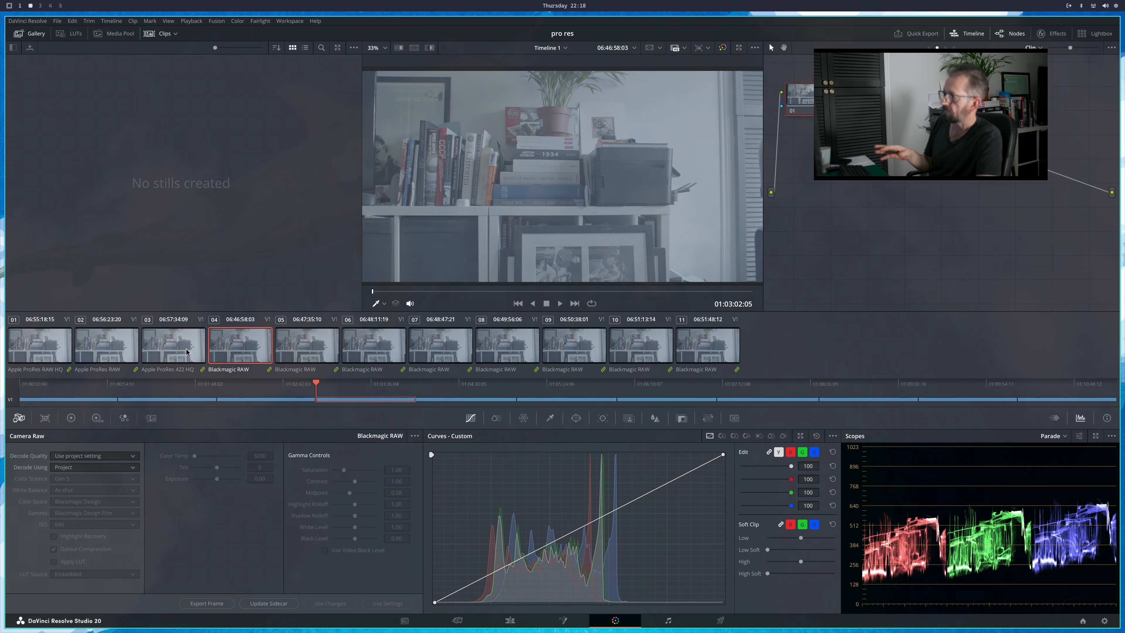
left_click(119, 347)
left_click(256, 347)
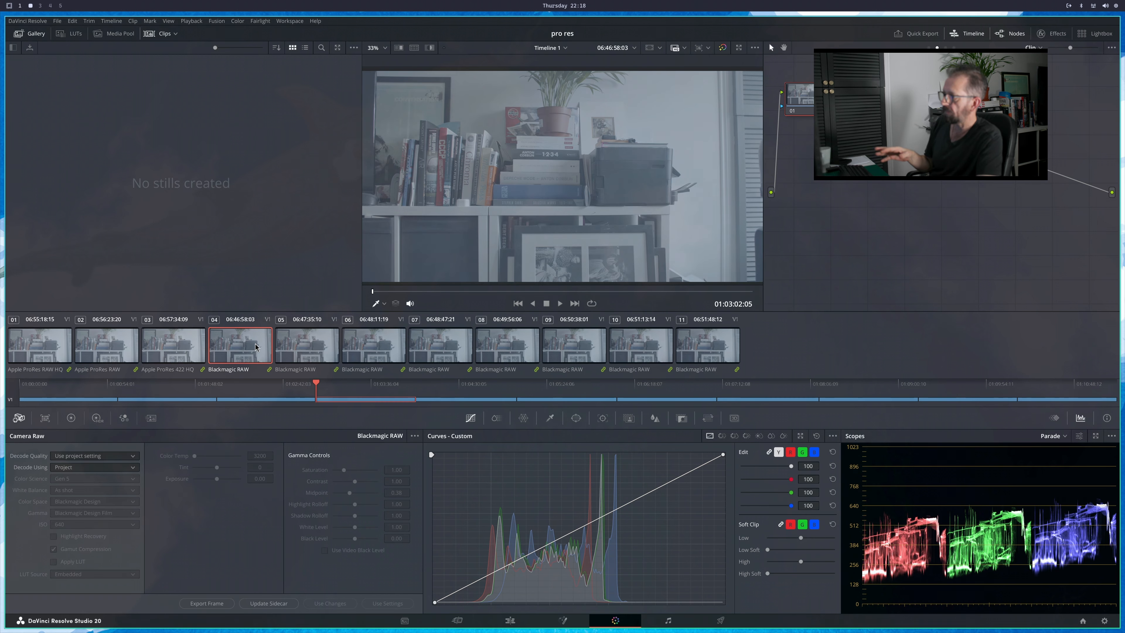
left_click(133, 345)
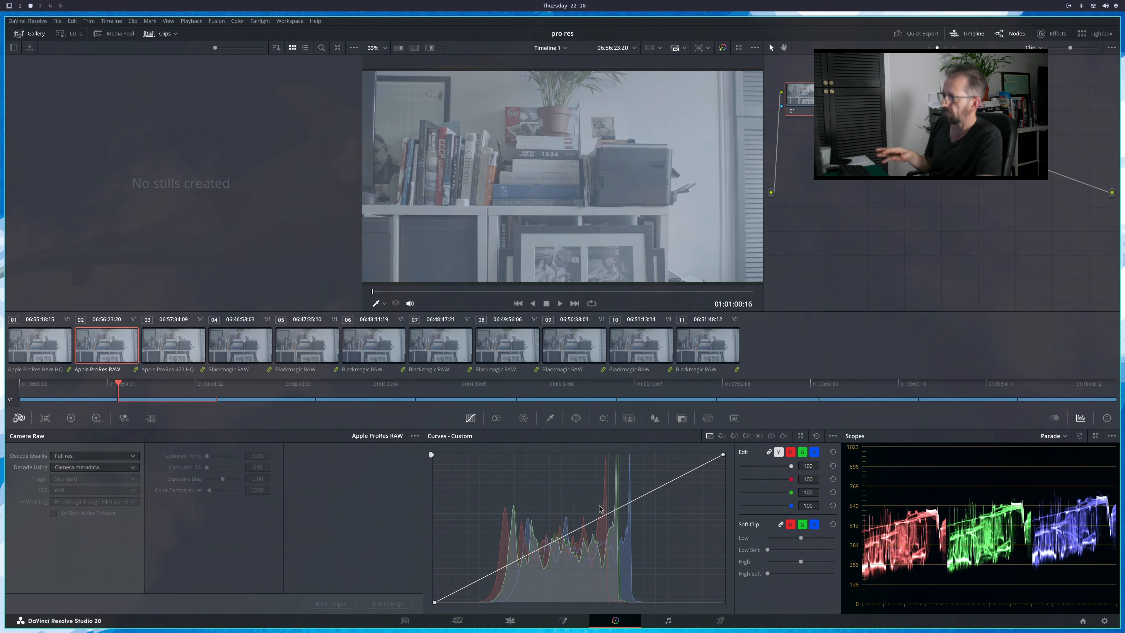
left_click(236, 353)
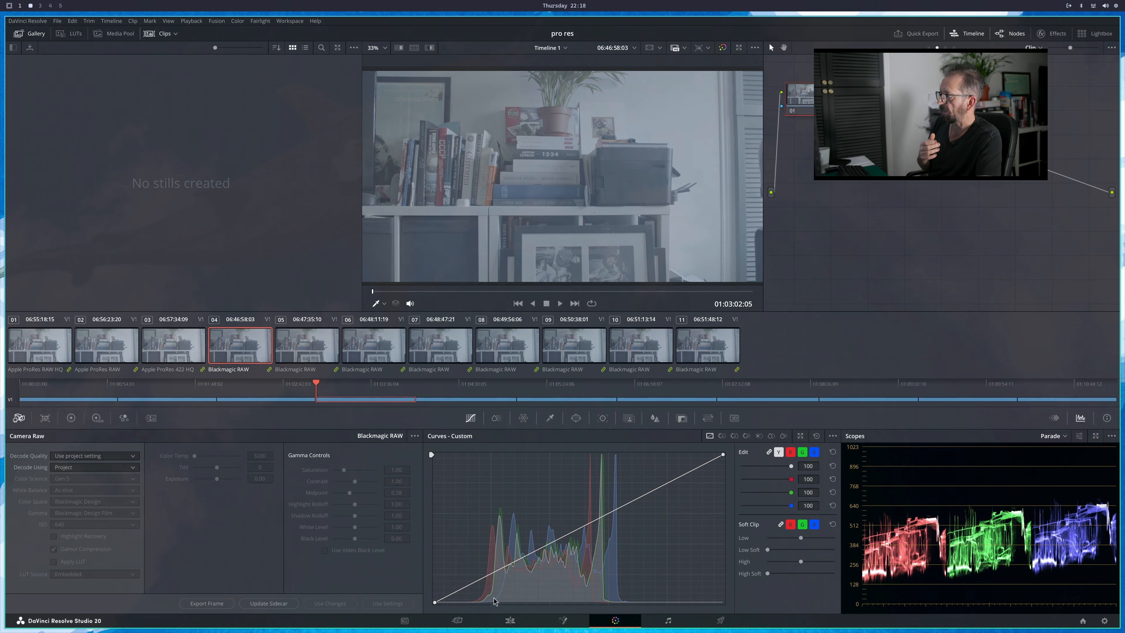
On the Edit page, set Timeline 1's color science to DaVinci YRGB Color Managed in its timeline settings
left_click(510, 621)
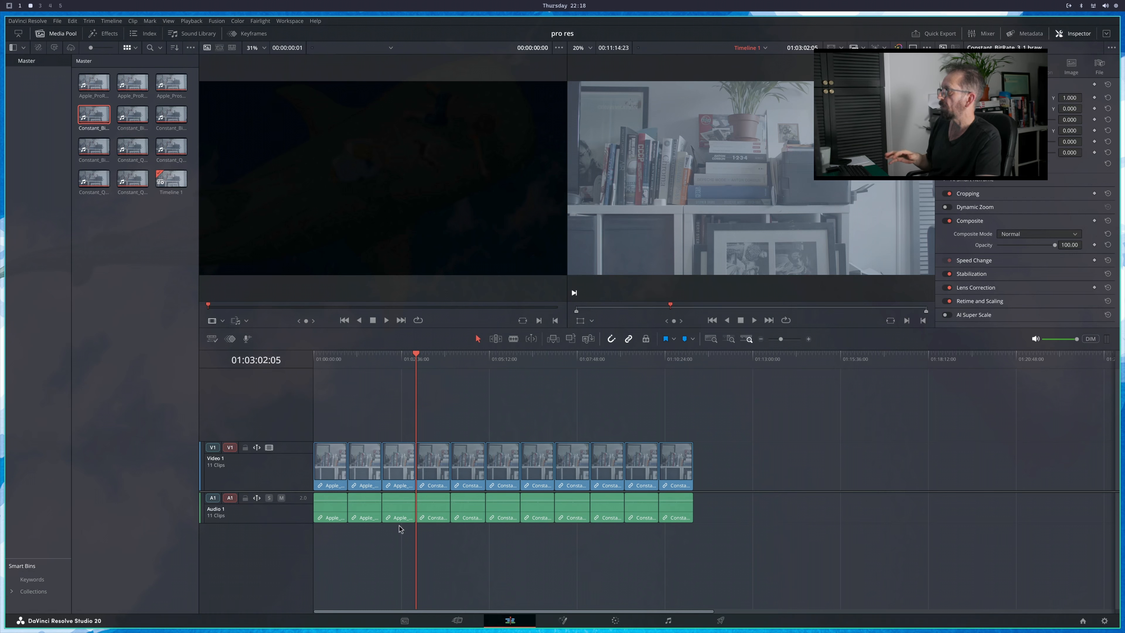
right_click(171, 181)
mouse_move(195, 183)
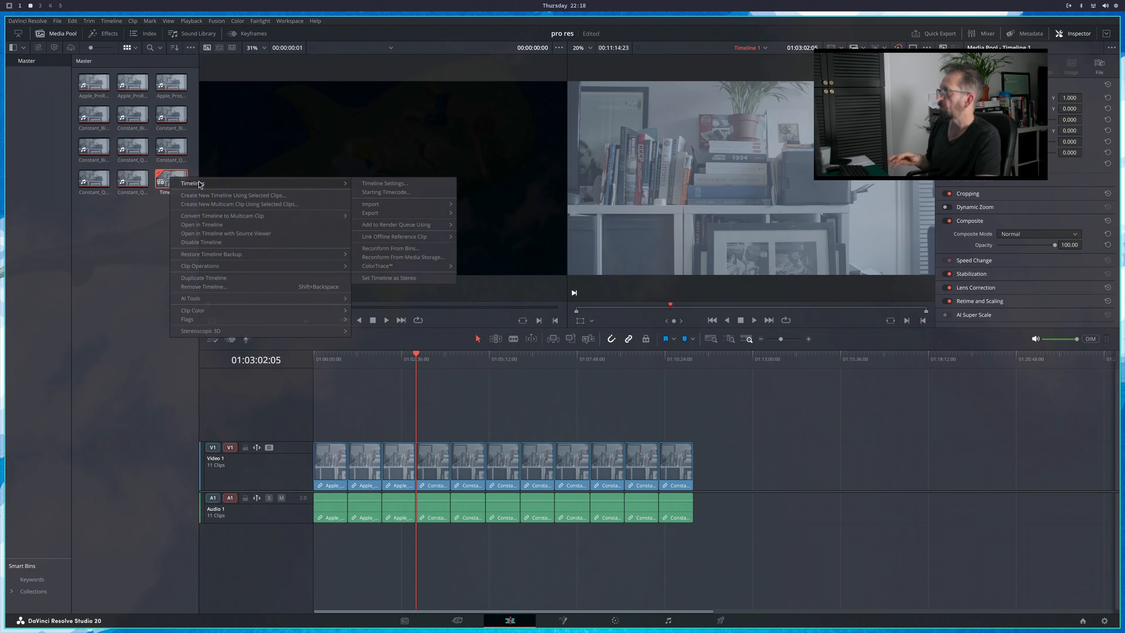
left_click(427, 184)
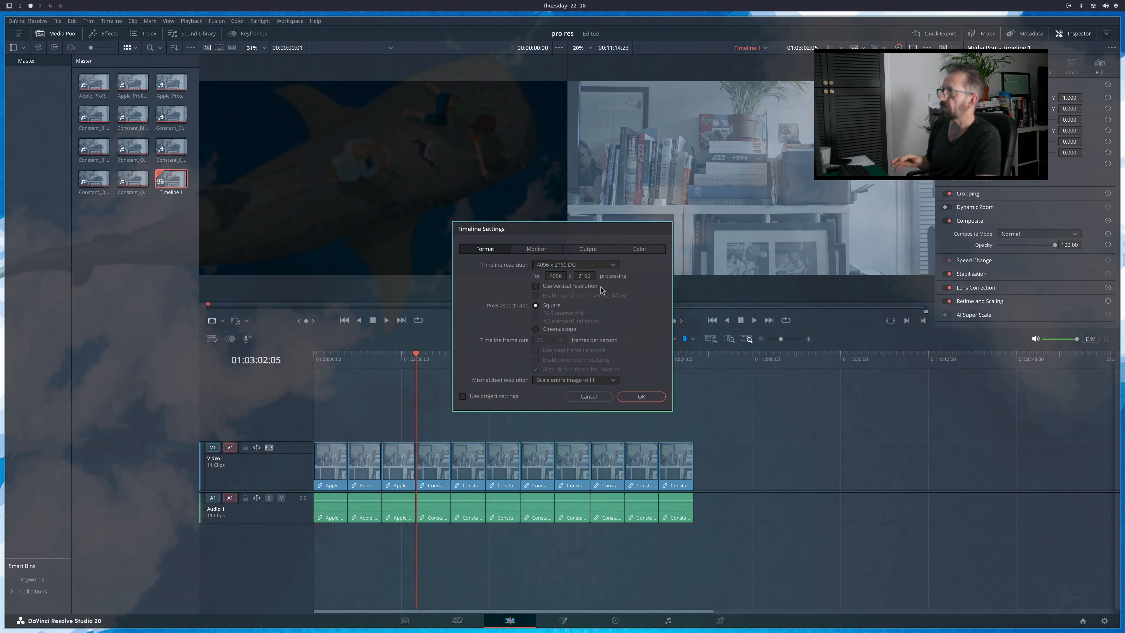
left_click(649, 251)
left_click(611, 267)
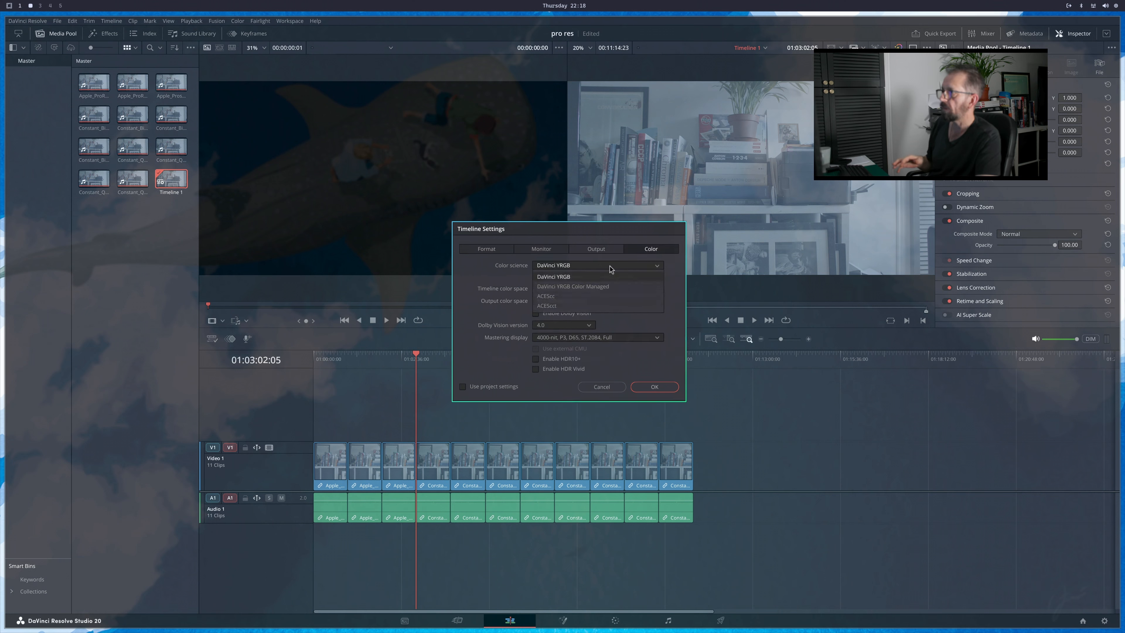
left_click(605, 278)
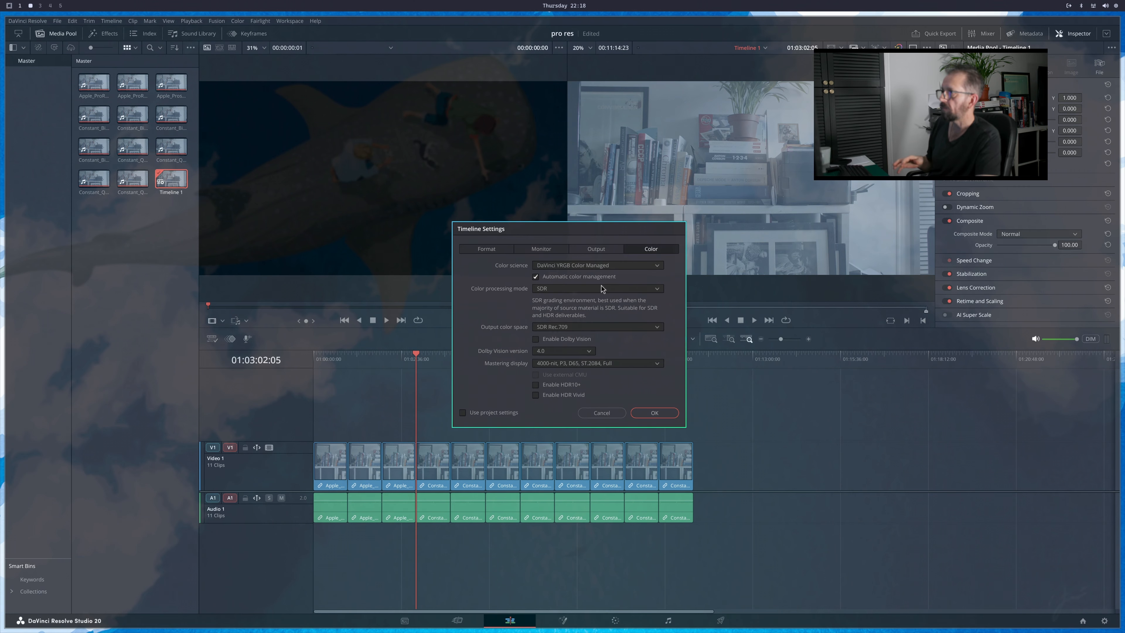
left_click(653, 414)
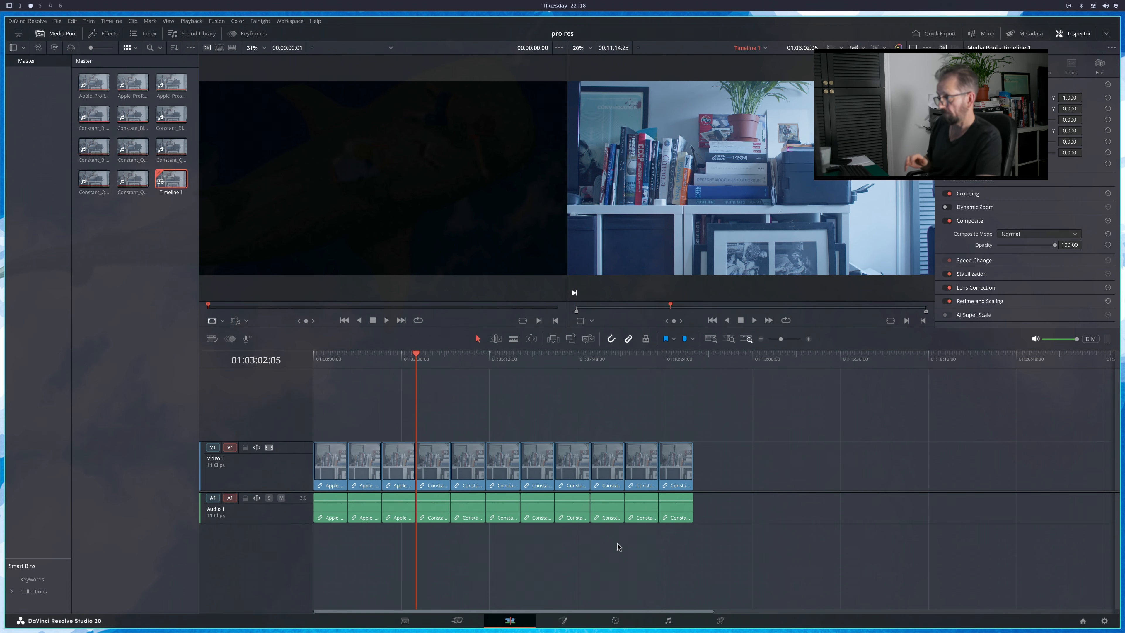
On the Color page, go to the middle of the Apple ProRes RAW HQ clip and switch the node graph to Group Pre-Clip
left_click(615, 621)
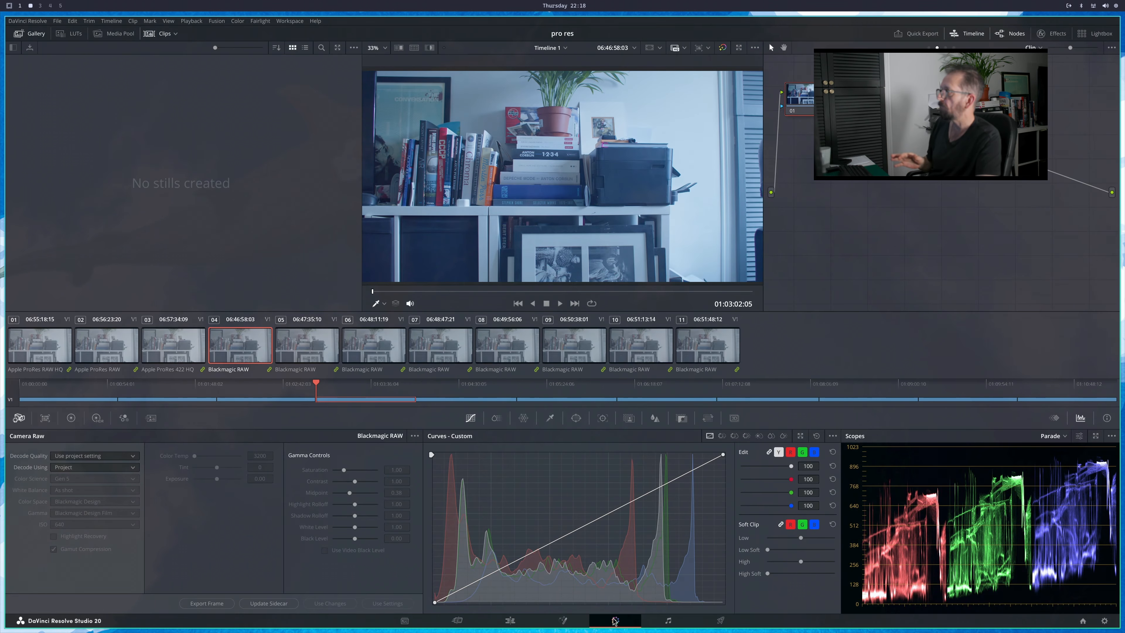
left_click(68, 394)
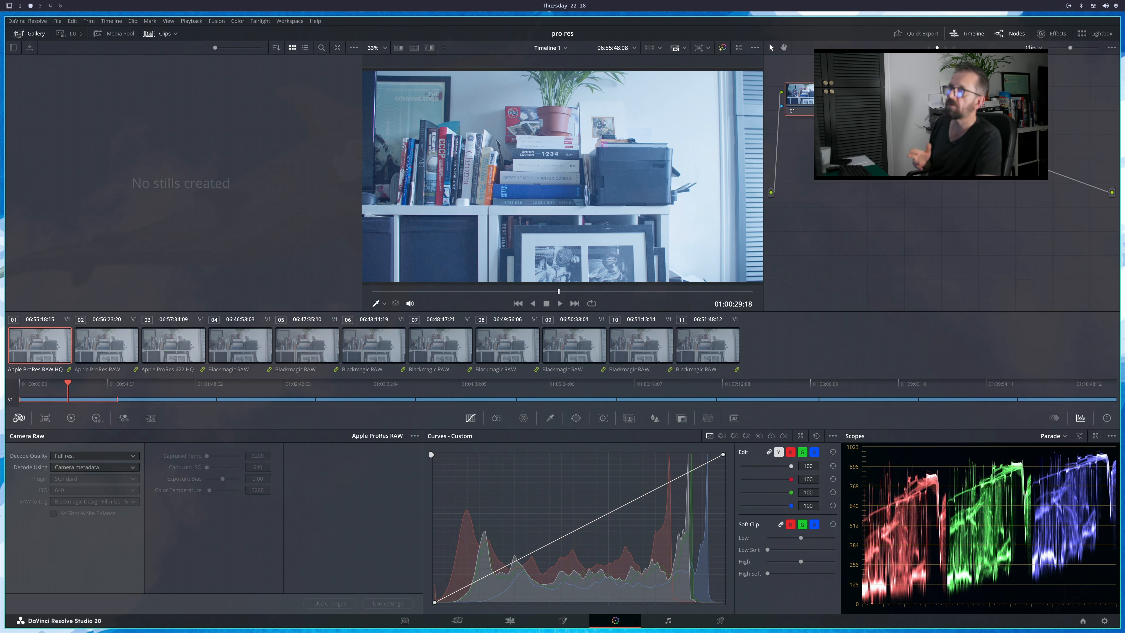
left_click(1032, 47)
left_click(1033, 69)
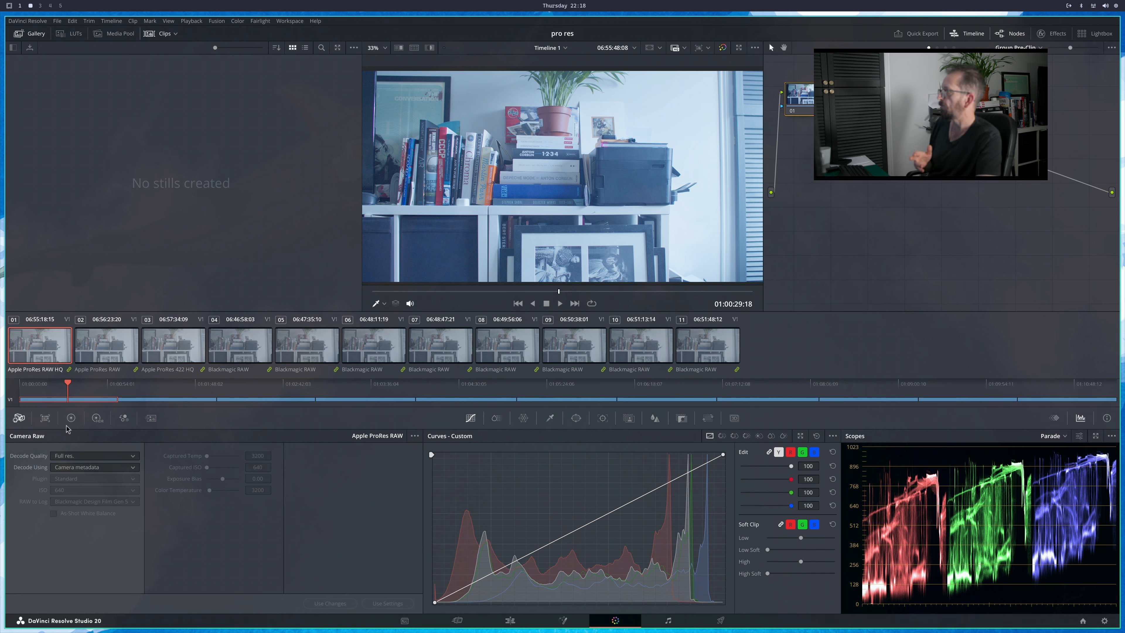
White balance the Group Pre-Clip node by sampling the pale spine of the Depeche Mode by Anton Corbijn book with the picker
left_click(71, 418)
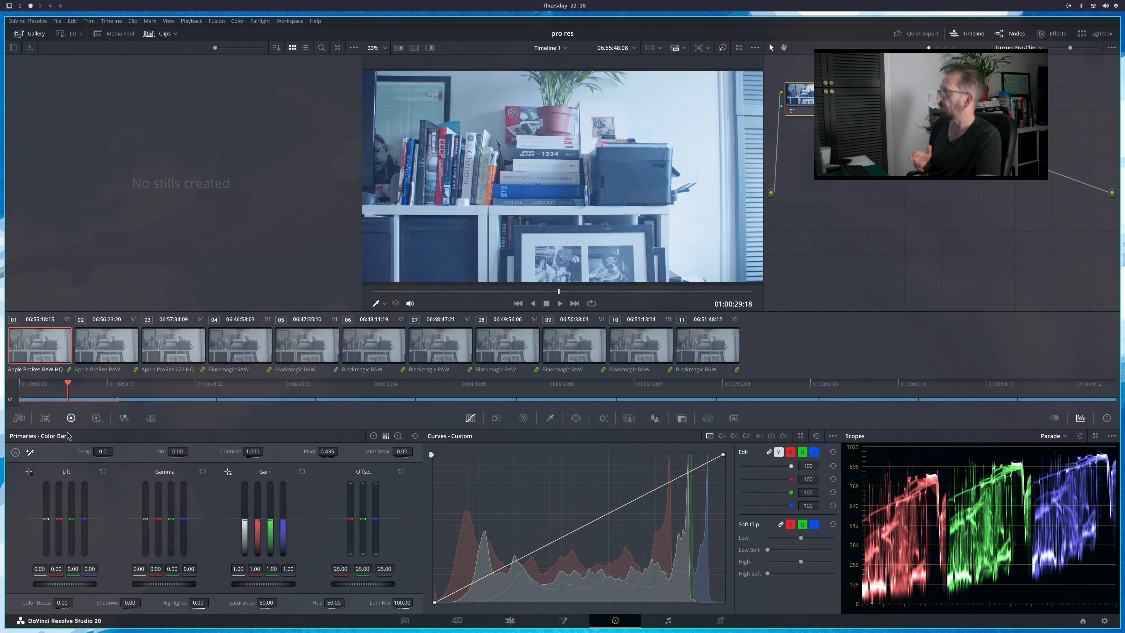
left_click(31, 452)
scroll(541, 206, "up", 2)
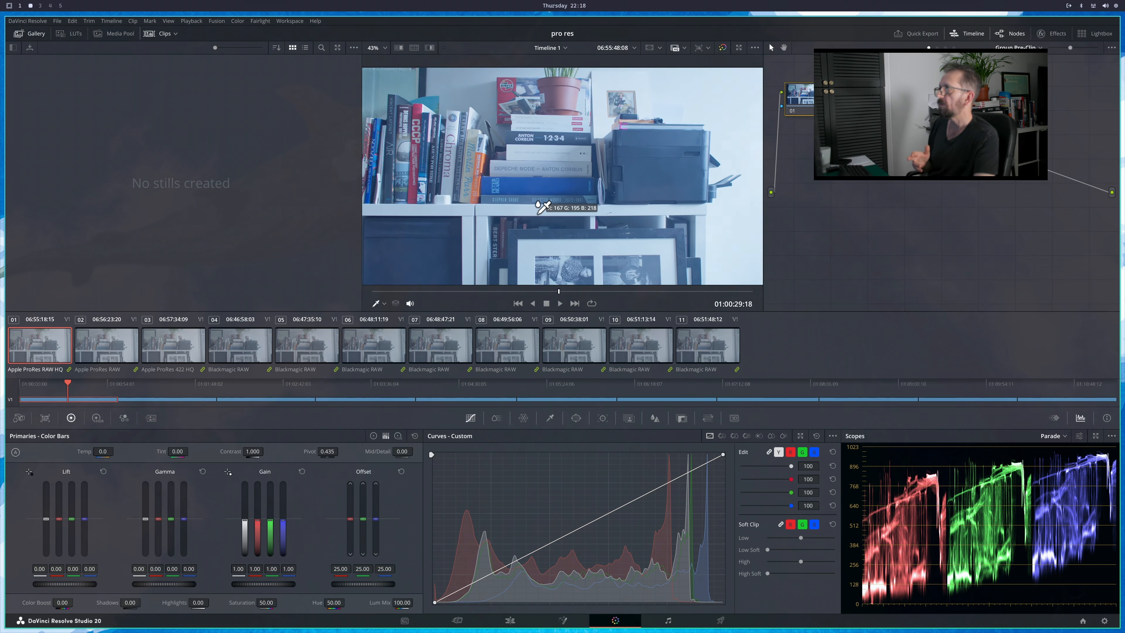
scroll(542, 206, "up", 5)
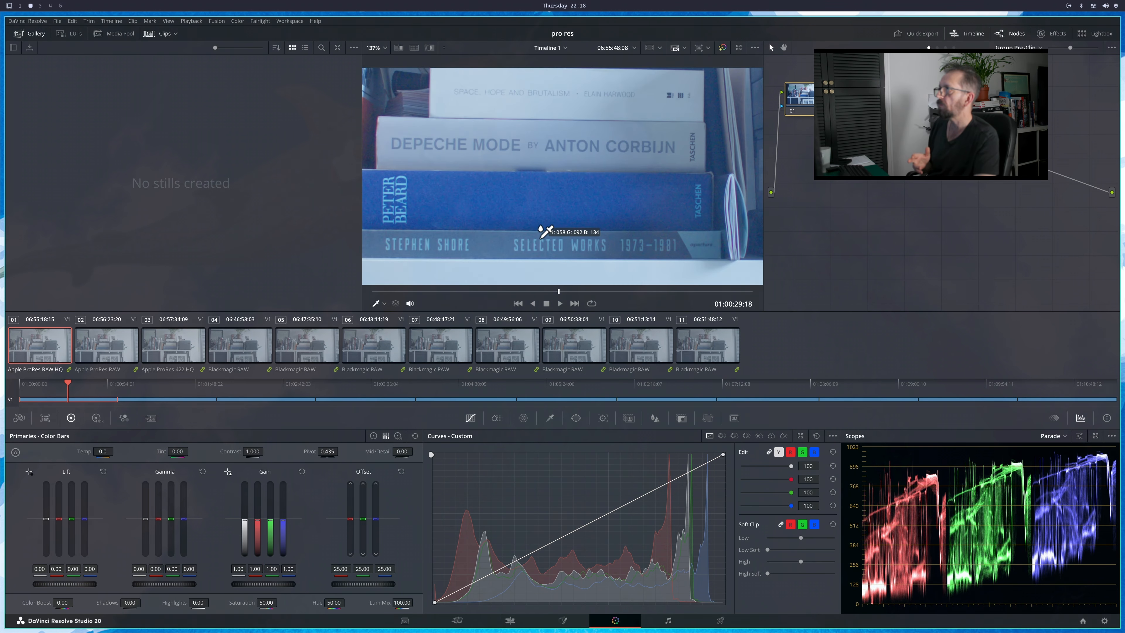
left_click(506, 126)
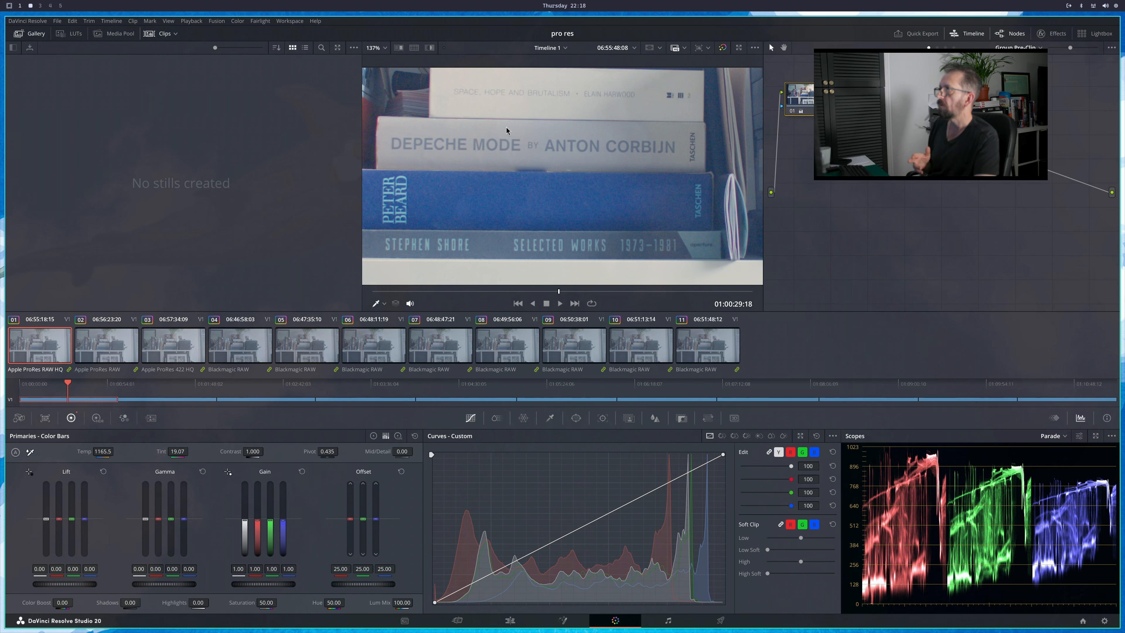
scroll(506, 127, "down", 7)
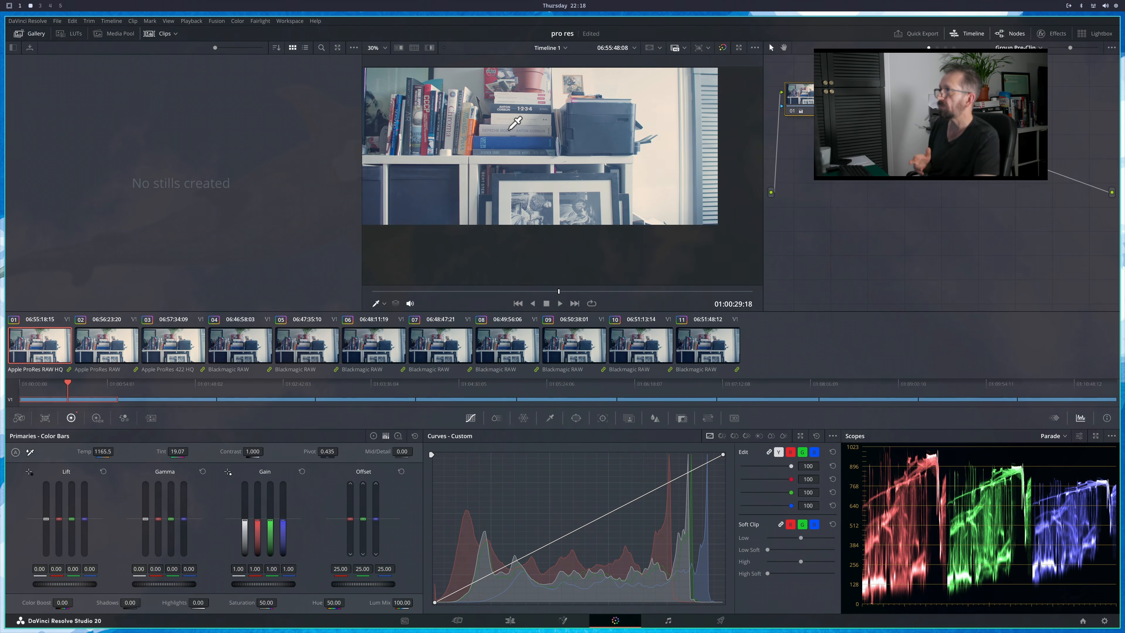
left_click_drag(508, 130, 534, 179)
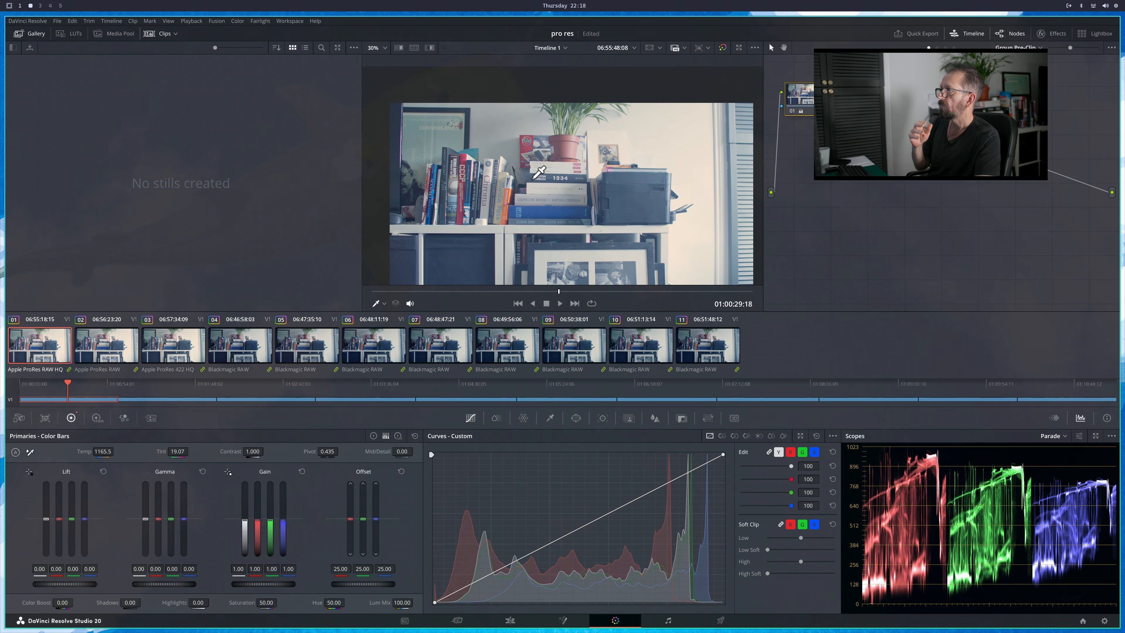
Compare the white-balanced image and parade scope of Apple ProRes clips 02 and 03 with Blackmagic RAW clip 04
left_click(174, 345)
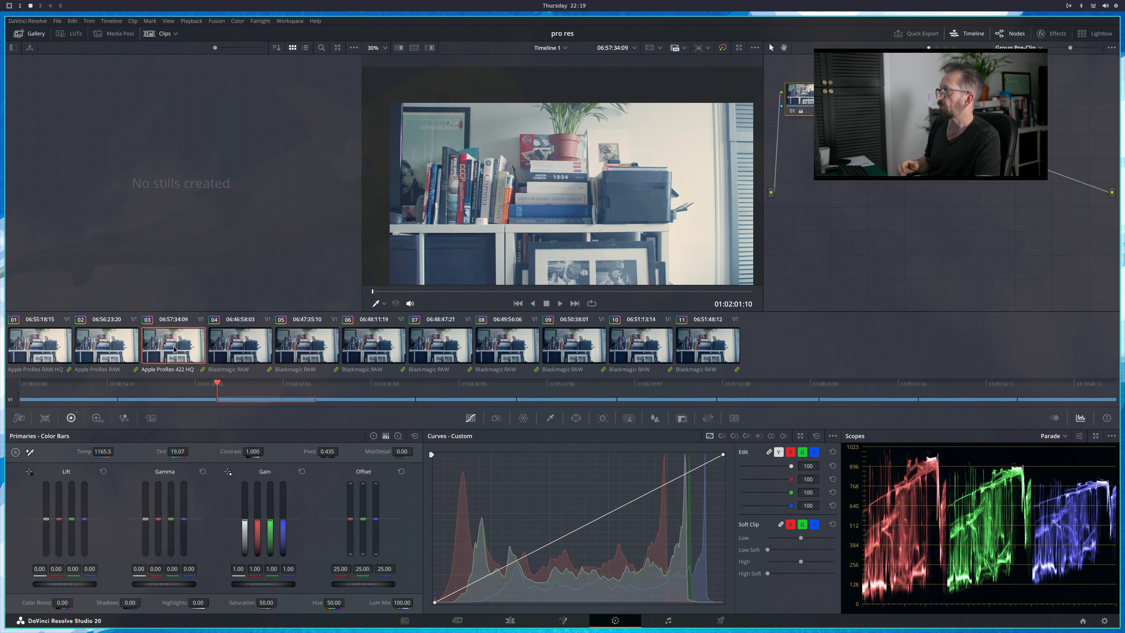
left_click(241, 343)
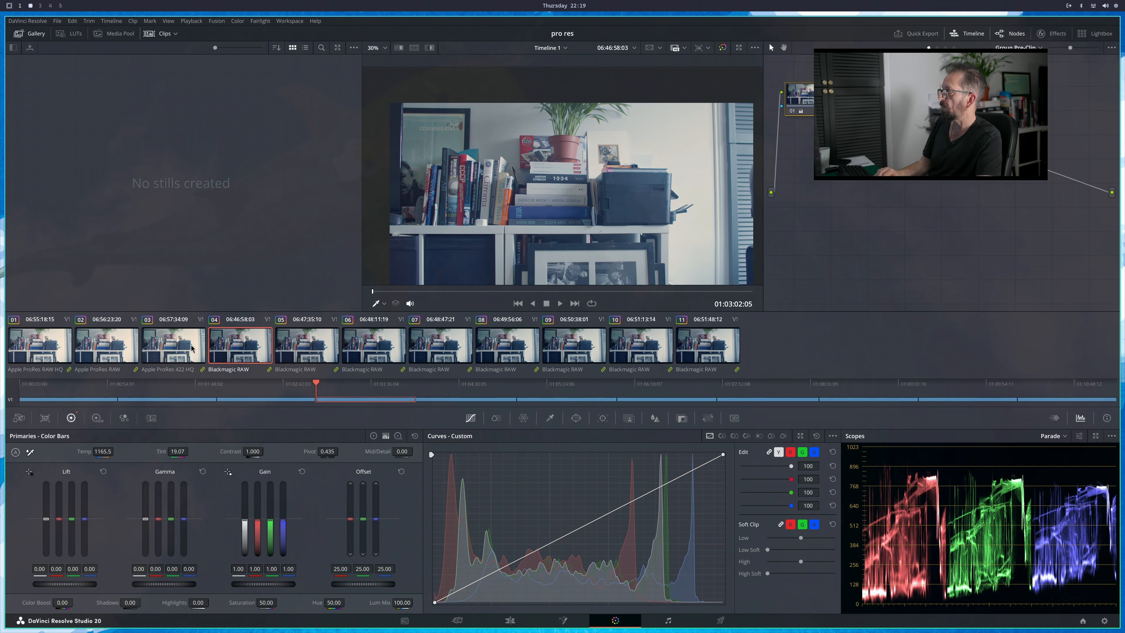
left_click(175, 348)
left_click(235, 350)
left_click(95, 352)
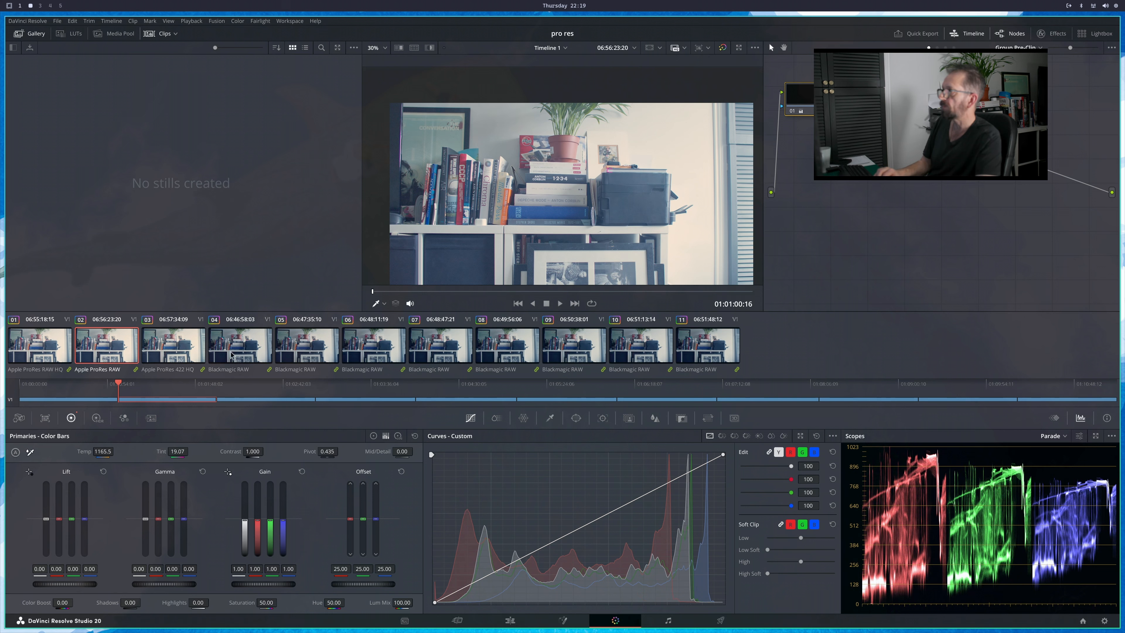
left_click(243, 350)
Go through clips 01 to 05 and back to clip 01, comparing their image, histogram and parade scope
left_click(74, 353)
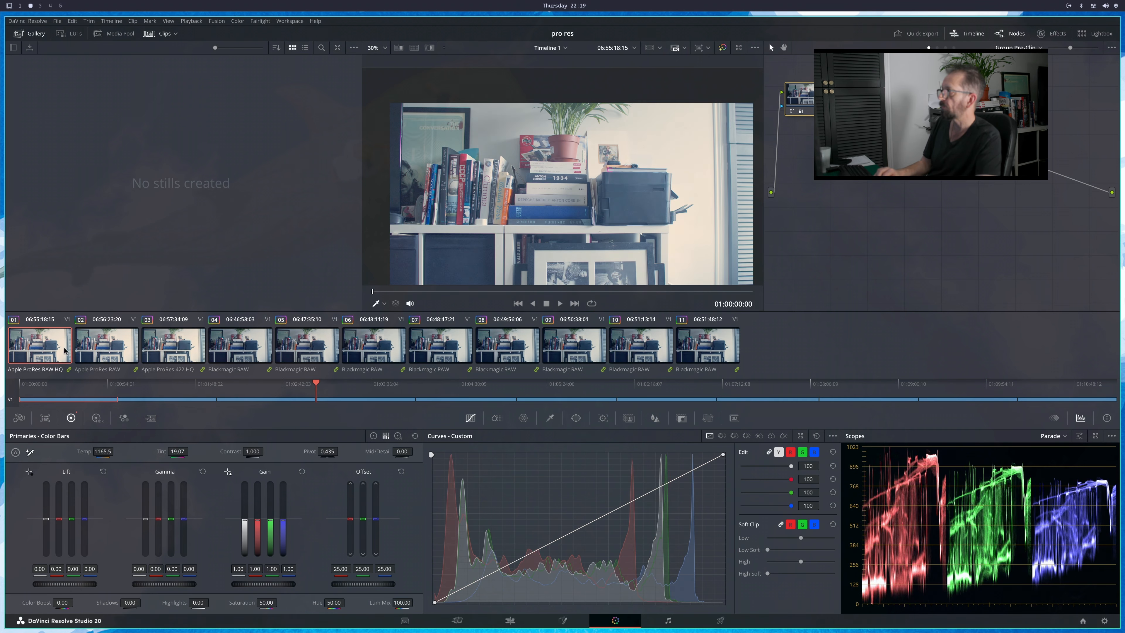
left_click(134, 349)
left_click(174, 348)
left_click(241, 352)
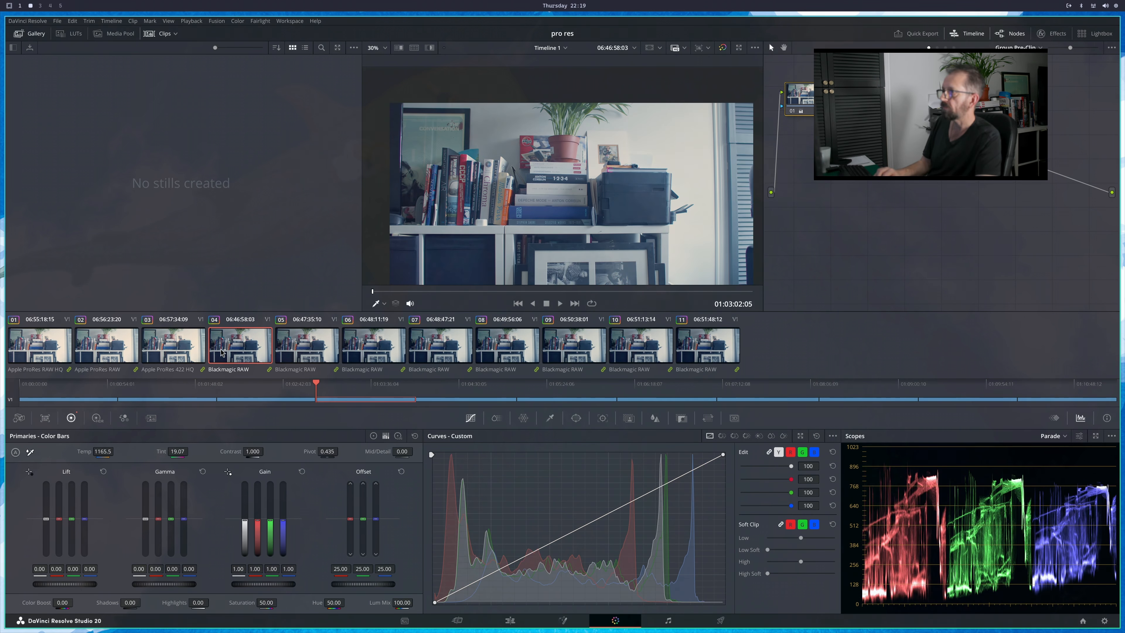
left_click(293, 357)
left_click(249, 354)
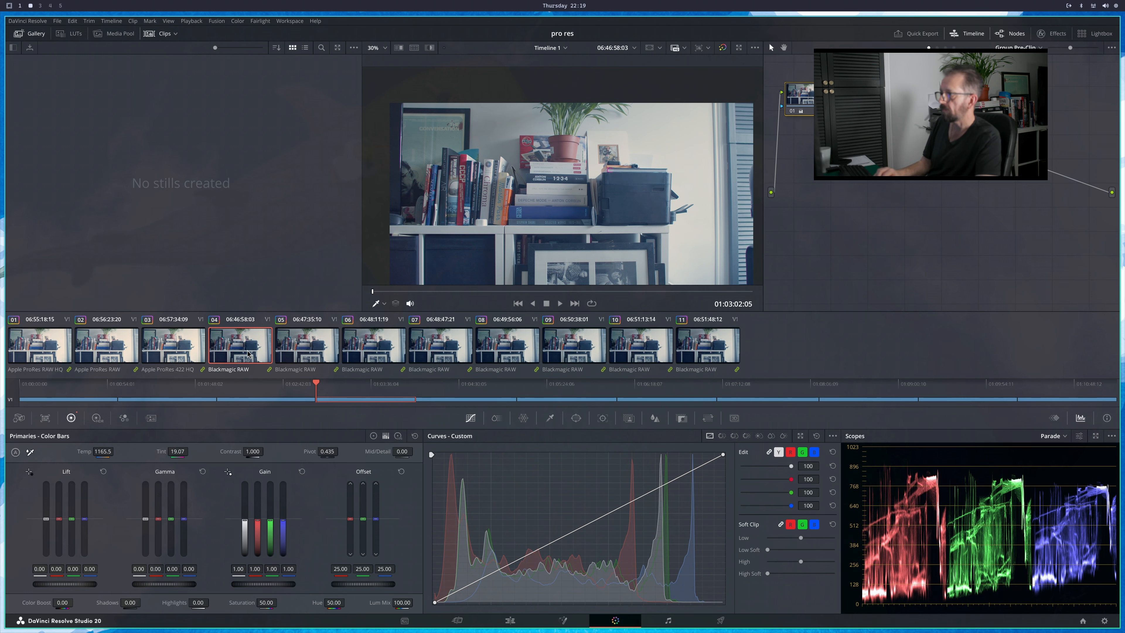
left_click(183, 351)
left_click(86, 349)
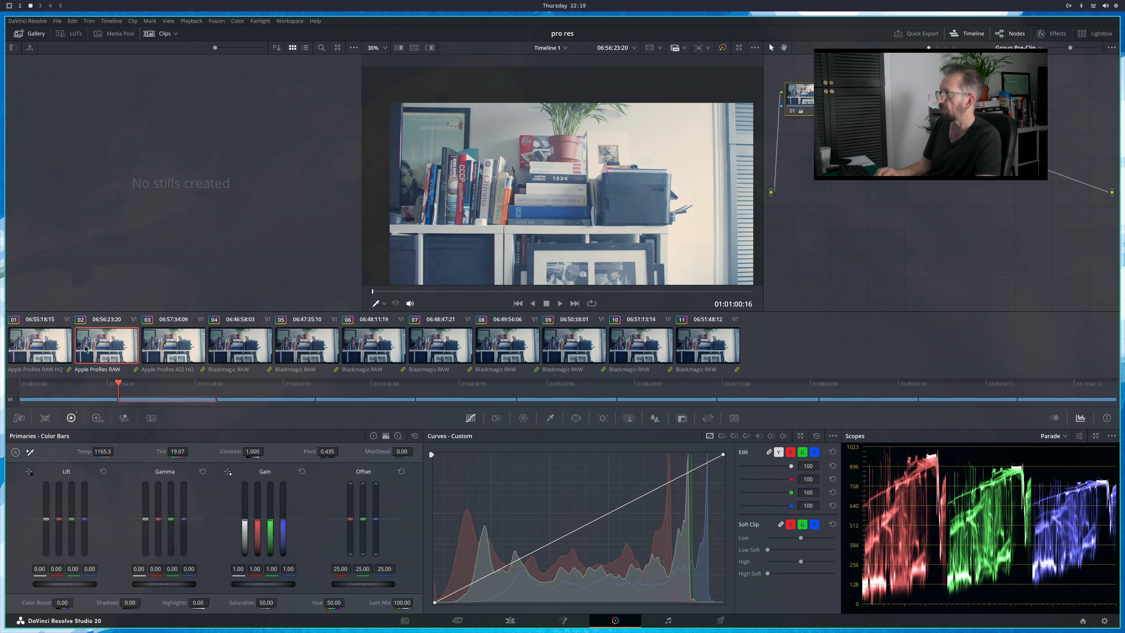
left_click(63, 342)
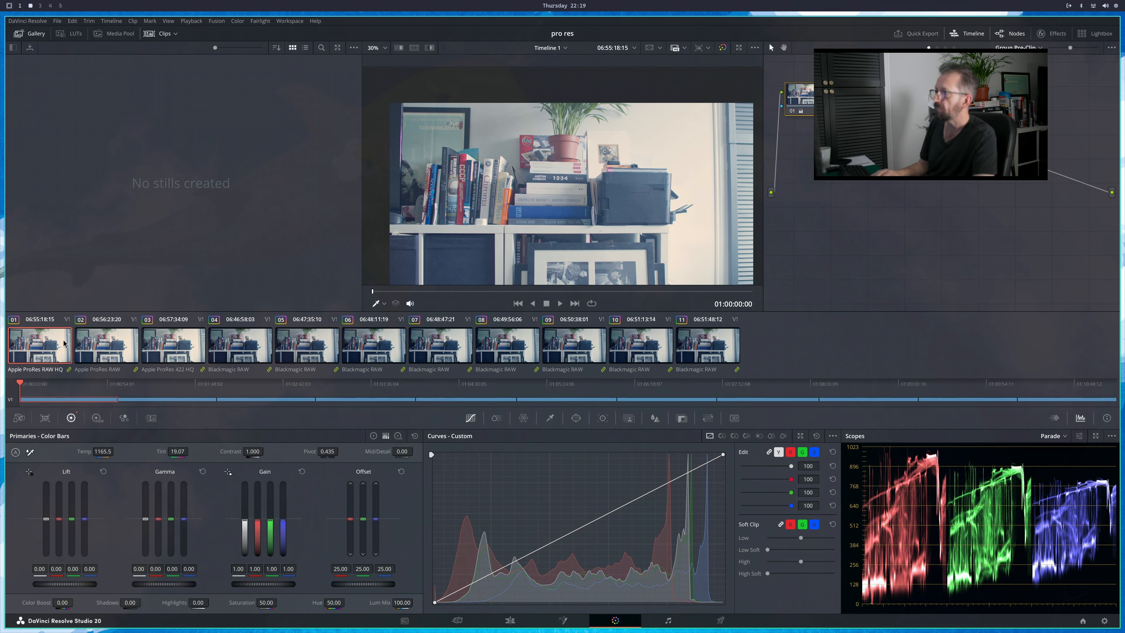
On the Edit page, set Timeline 1's color science to DaVinci YRGB in its timeline settings
left_click(511, 621)
right_click(174, 181)
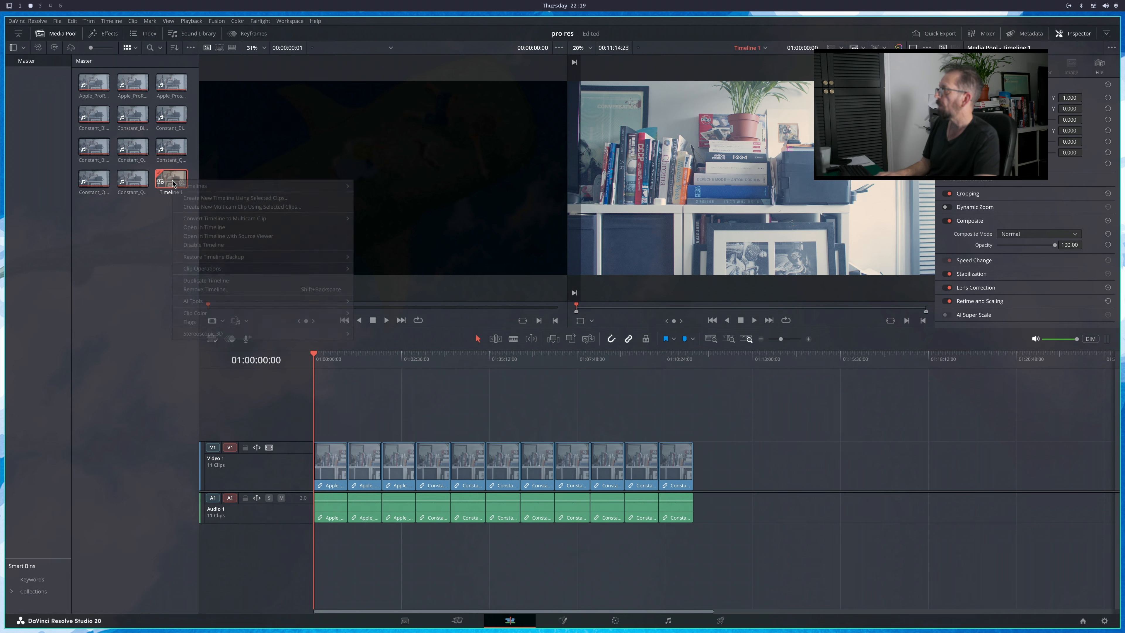
mouse_move(197, 187)
left_click(382, 186)
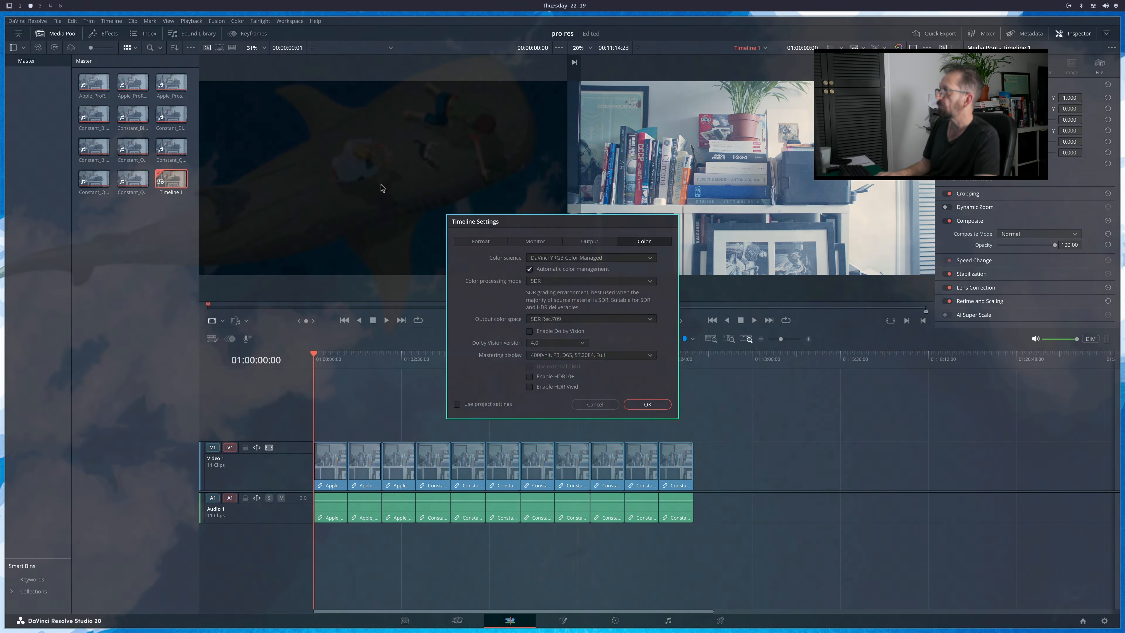
left_click(591, 259)
left_click(576, 269)
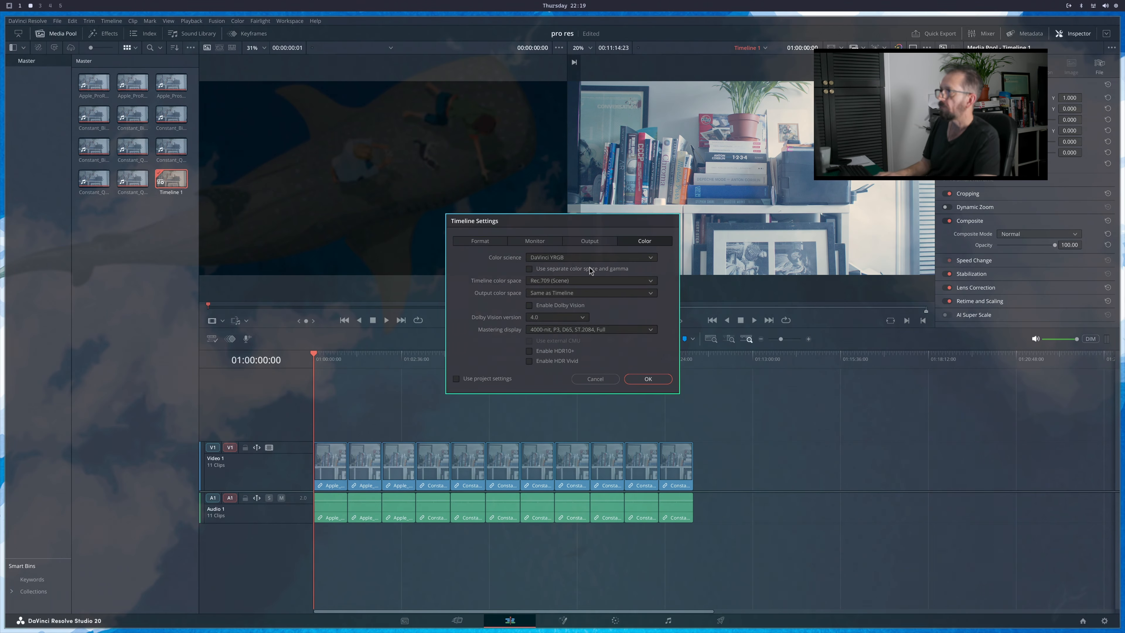
left_click(640, 381)
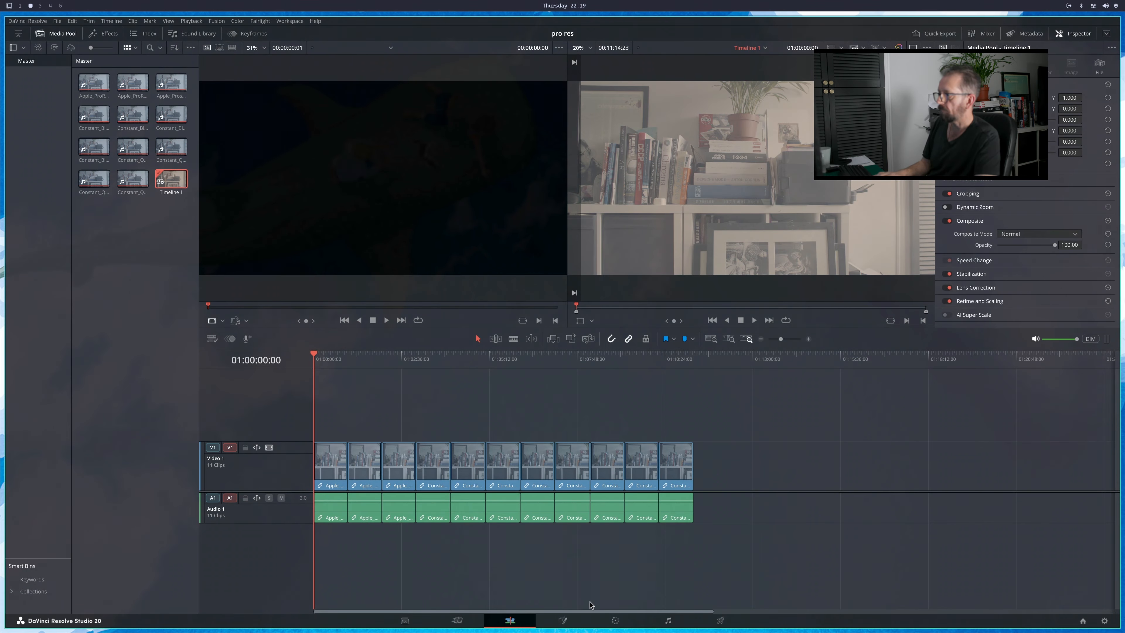
On the Color page, set the Apple ProRes RAW HQ clip's Camera Raw decoding to Clip and review its RAW to Log options
left_click(616, 621)
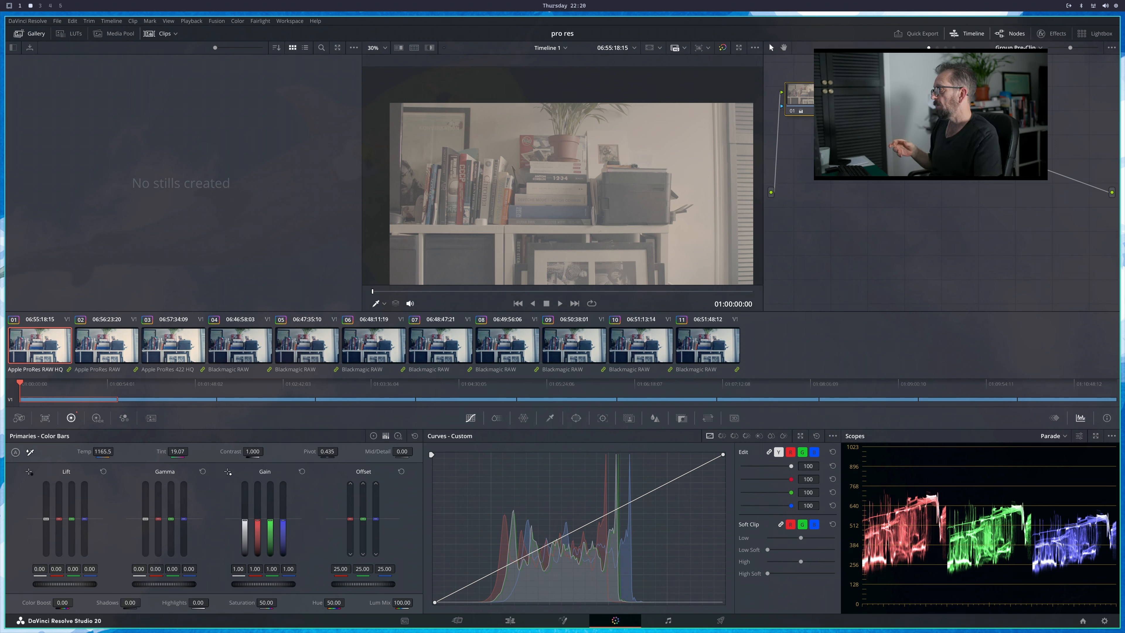
left_click(19, 417)
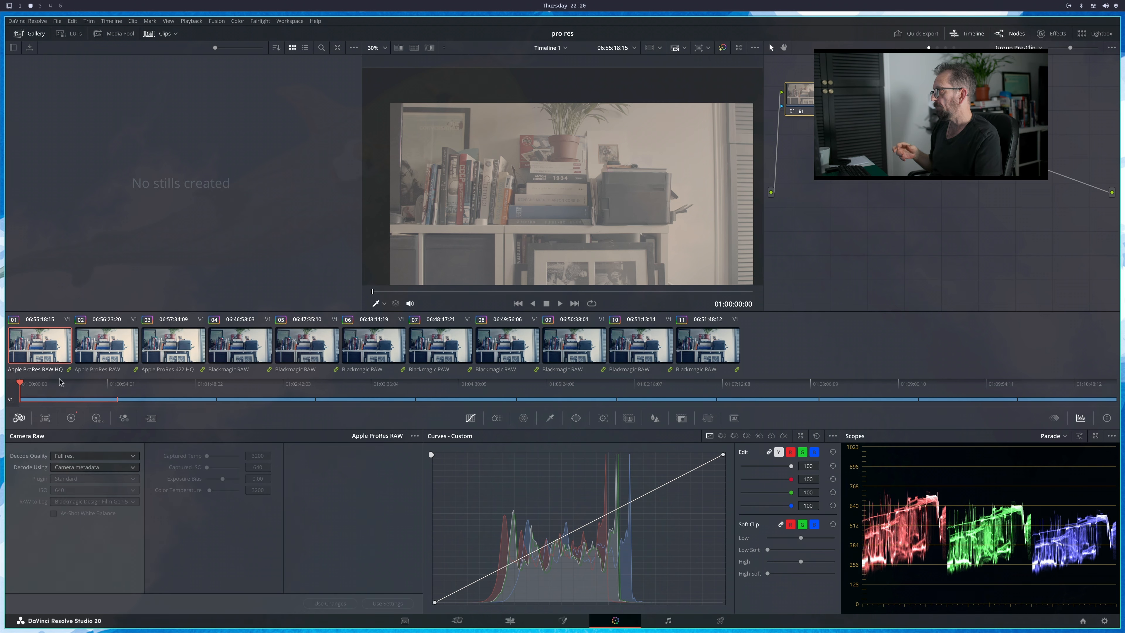
left_click(108, 468)
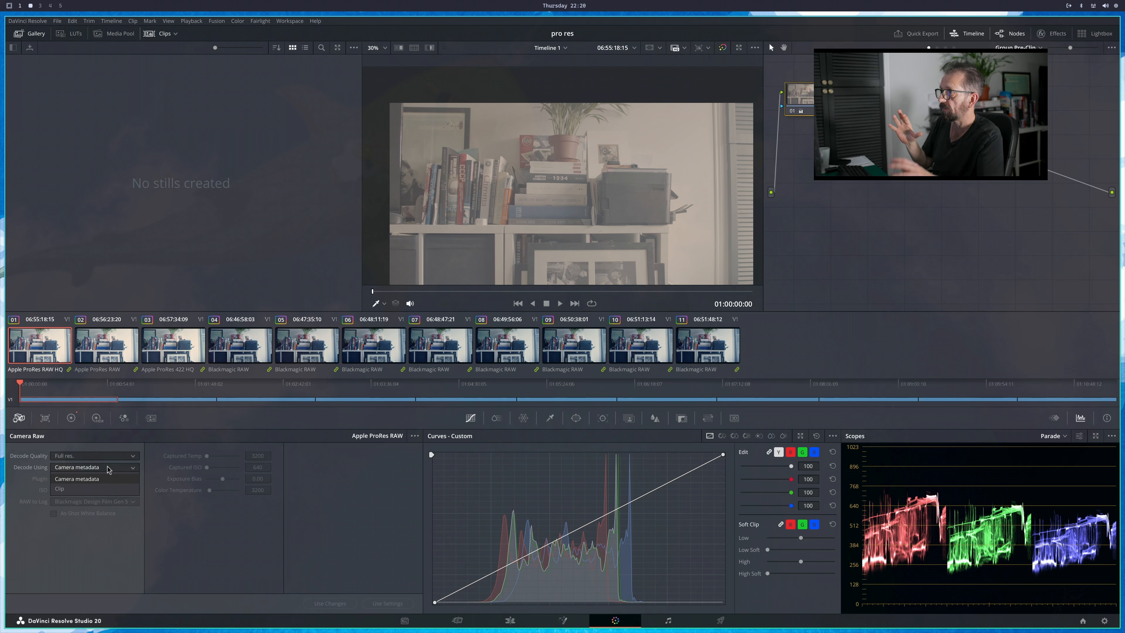
left_click(108, 469)
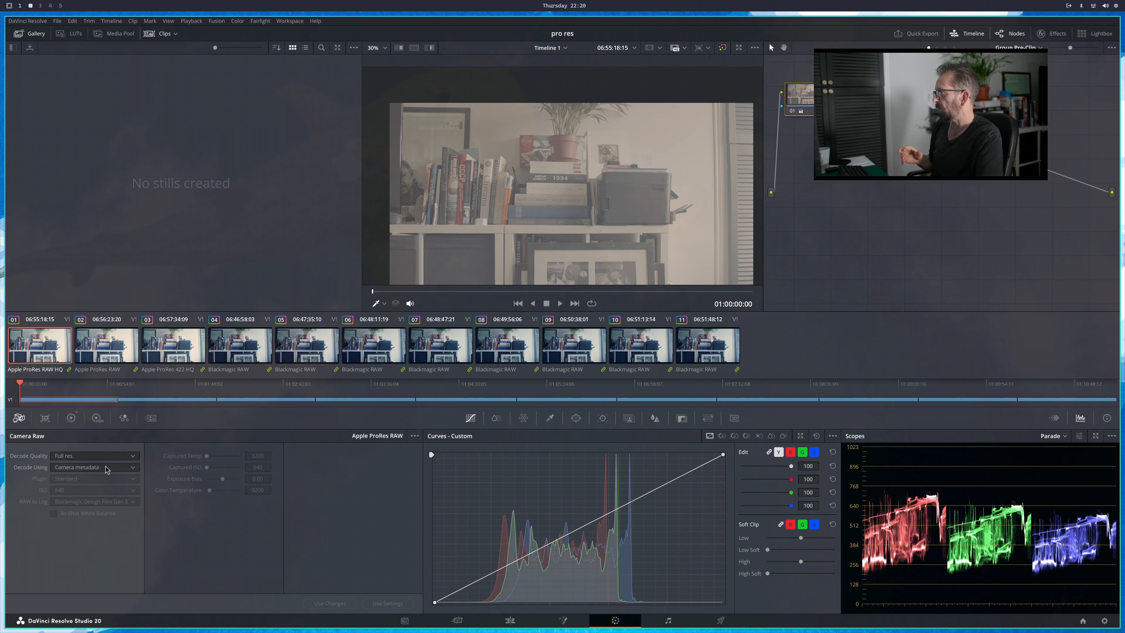
left_click(107, 468)
left_click(106, 468)
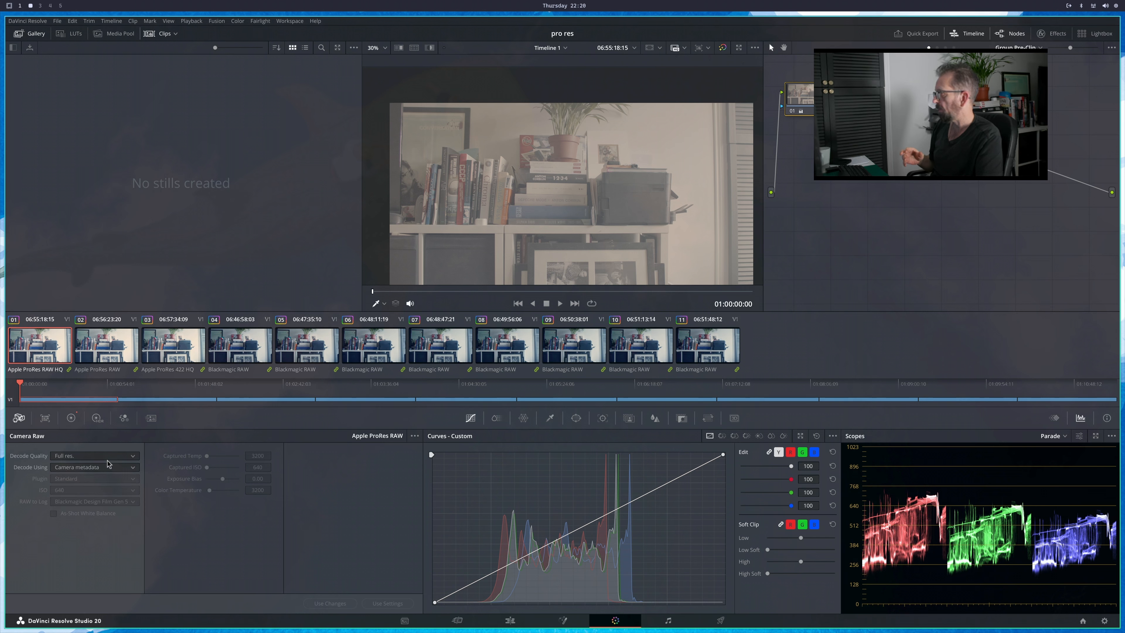
left_click(106, 456)
left_click(98, 467)
left_click(106, 469)
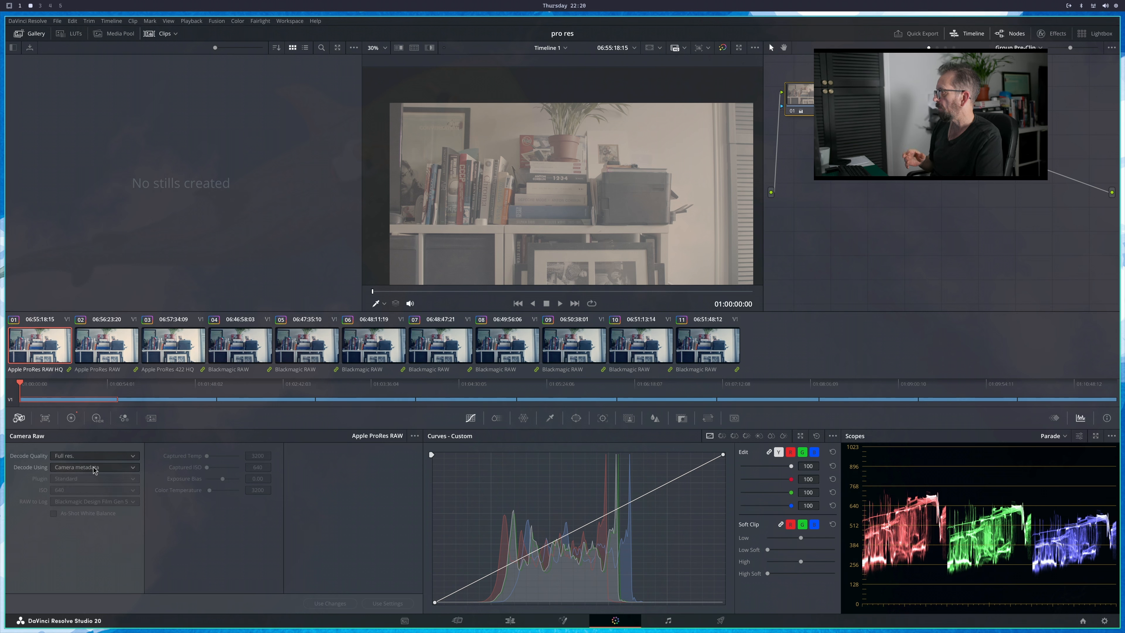
left_click(91, 489)
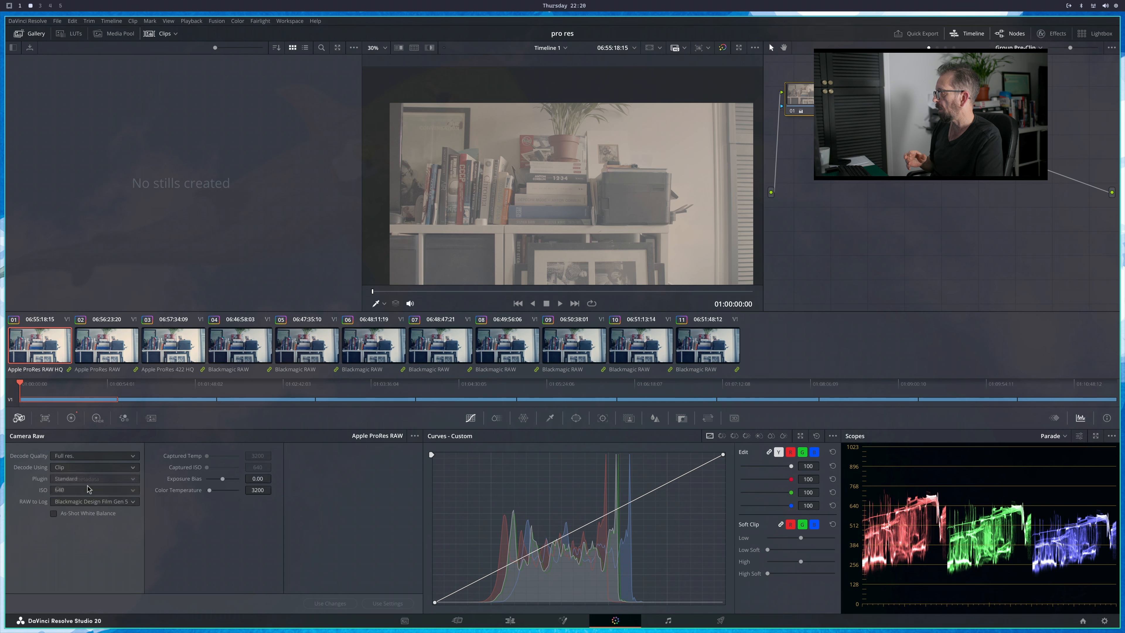
left_click(91, 502)
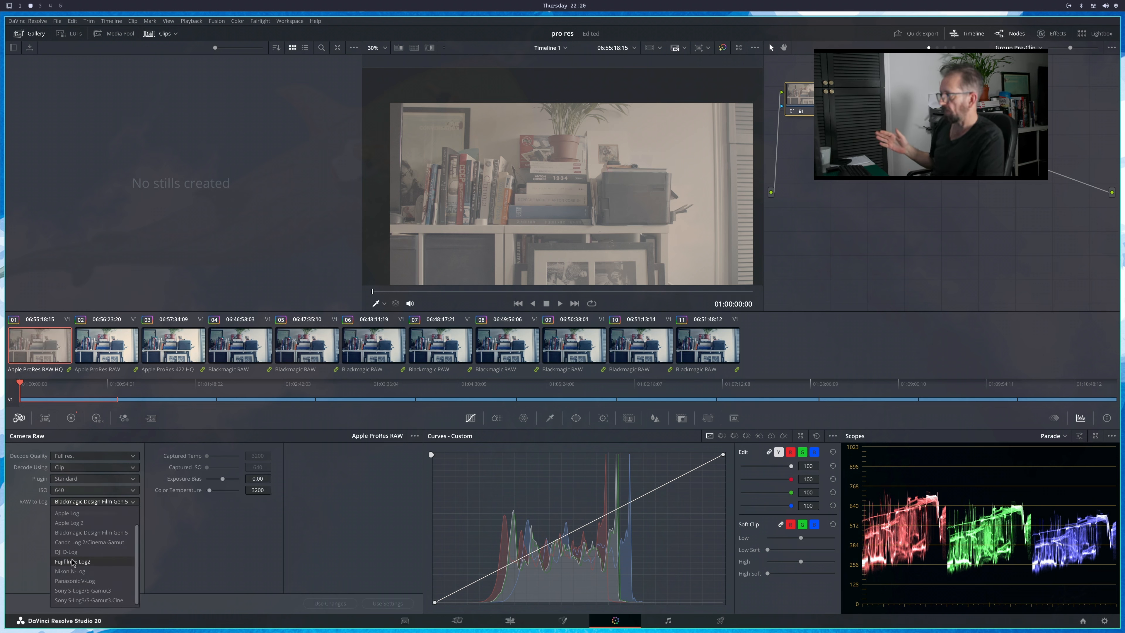
left_click(92, 552)
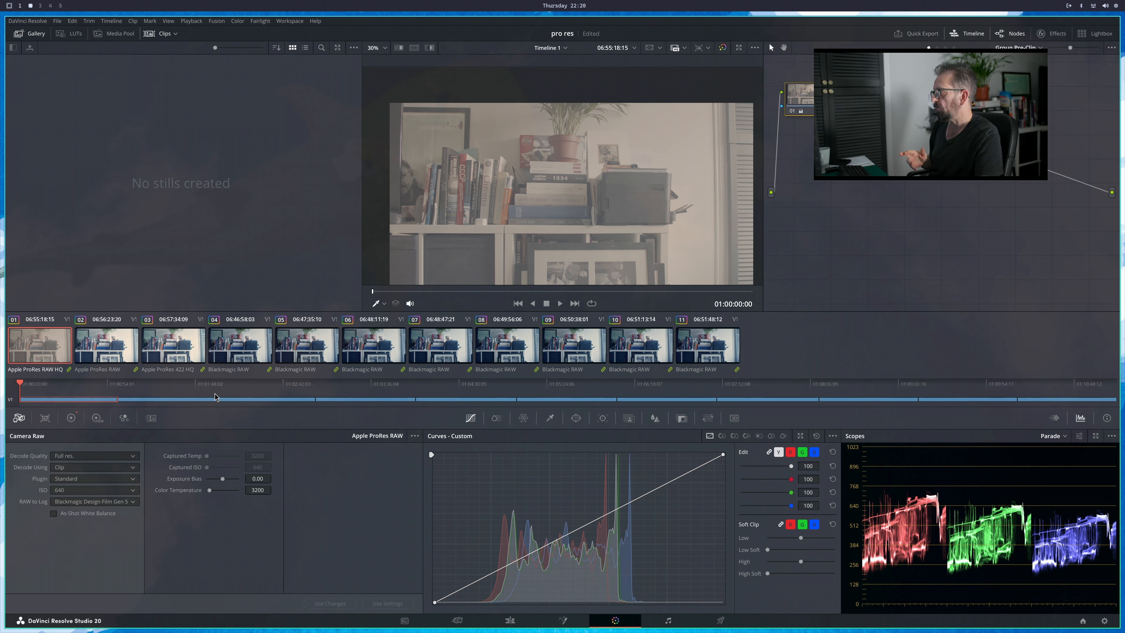
Set Blackmagic RAW clip 04 to decode using Clip, review its color space options and enable Apply LUT
left_click(237, 353)
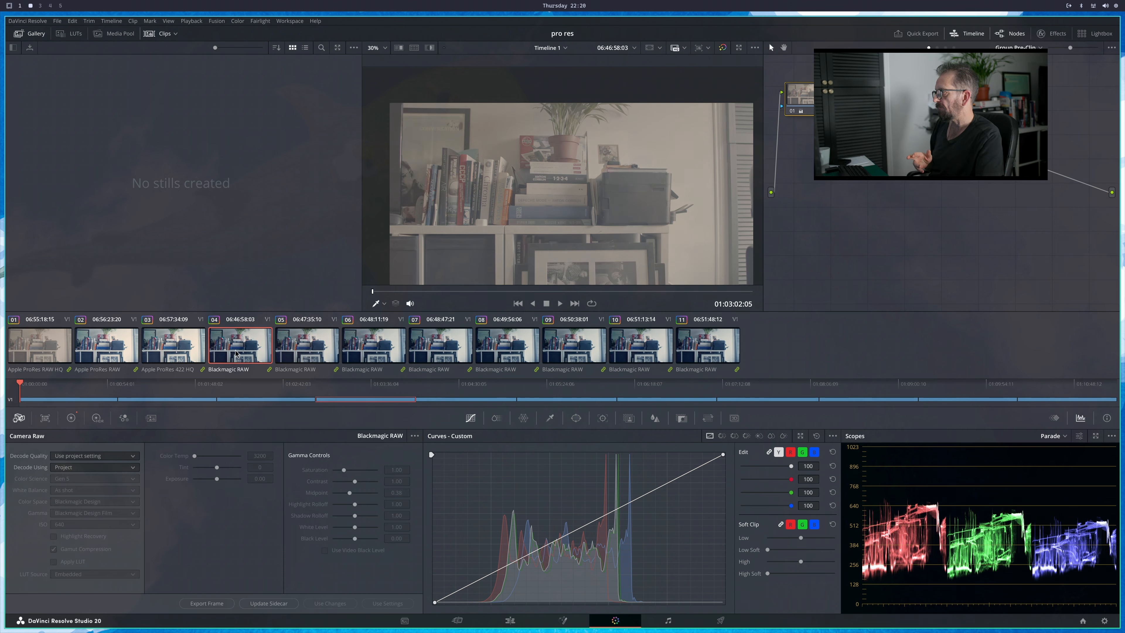
left_click(133, 467)
left_click(121, 508)
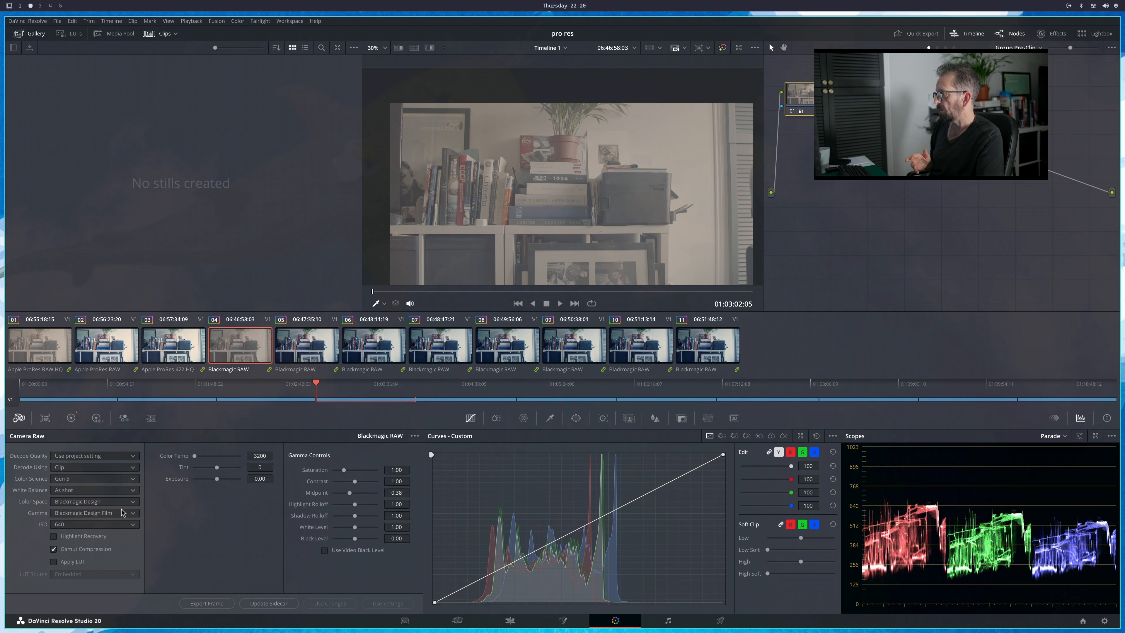
left_click(126, 501)
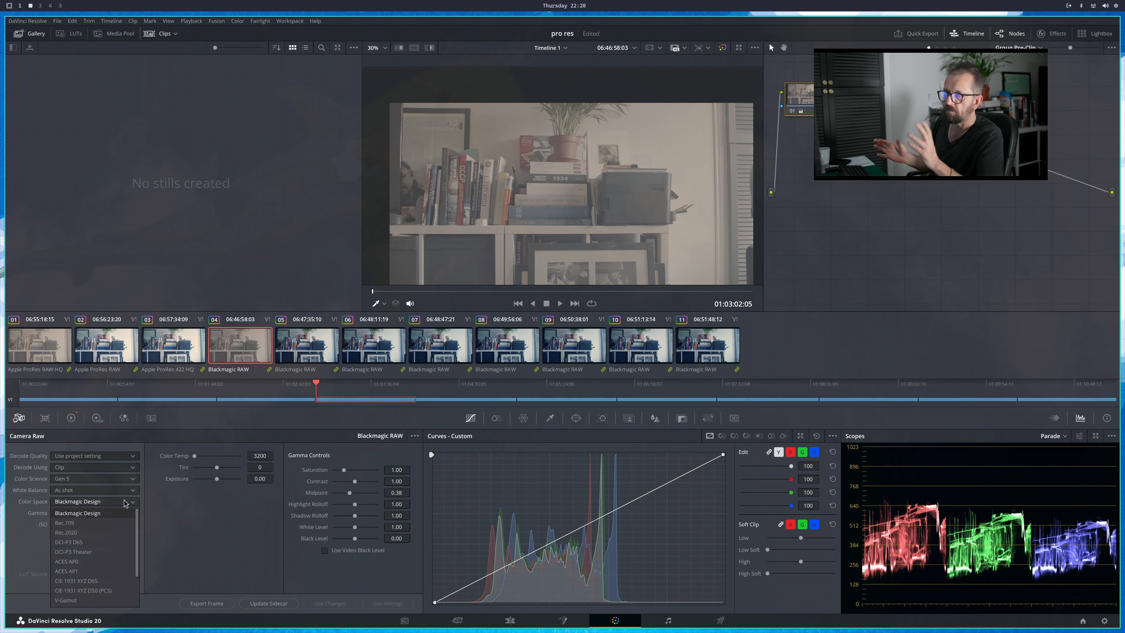
left_click(245, 527)
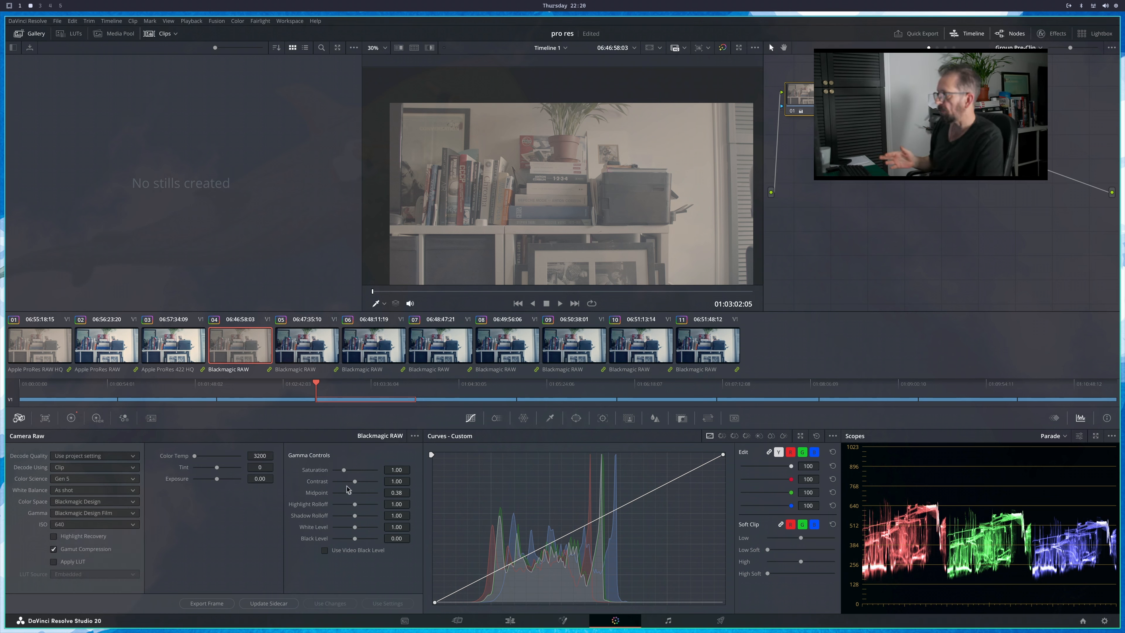
left_click(53, 563)
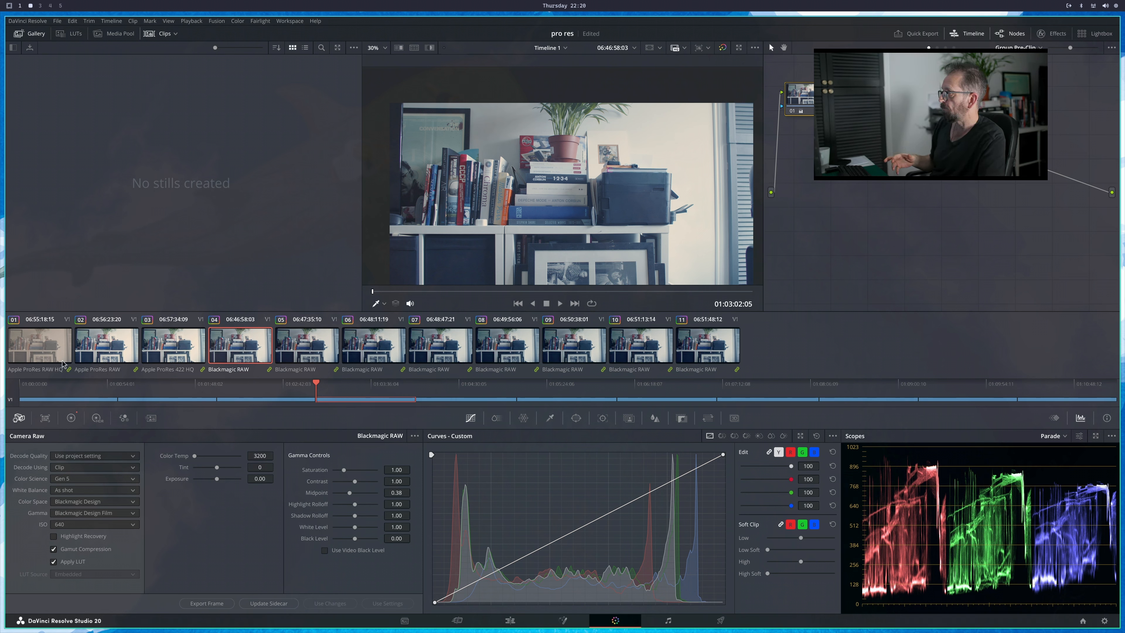
Compare the flat Apple ProRes RAW HQ clip 01 with the LUT-applied Blackmagic RAW clip 04 by image and parade scope
left_click(45, 353)
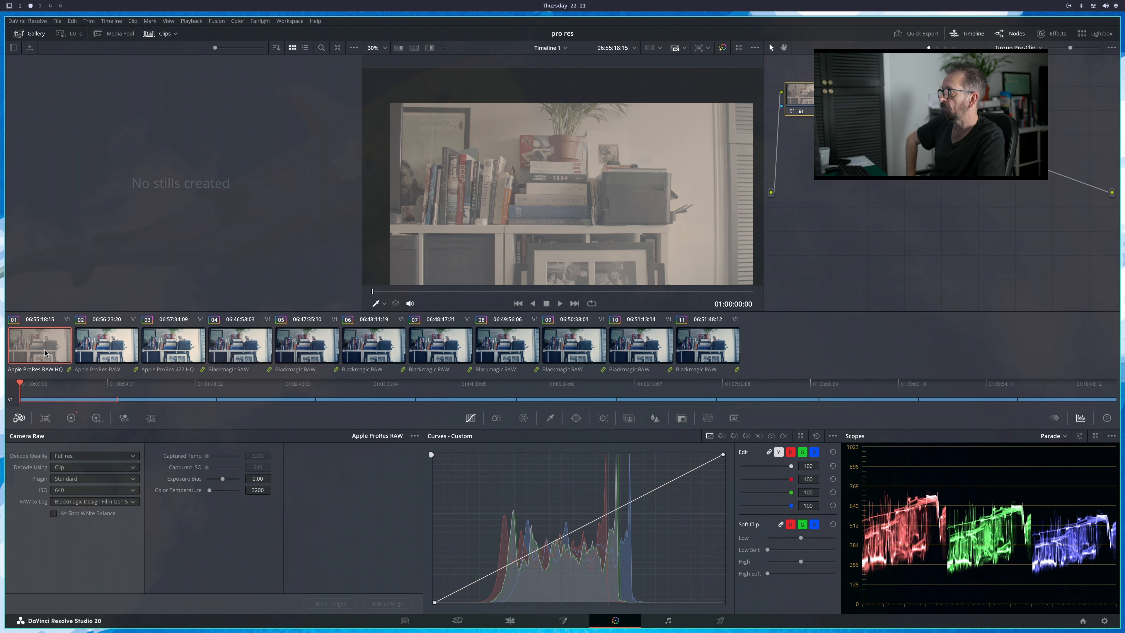
left_click(240, 345)
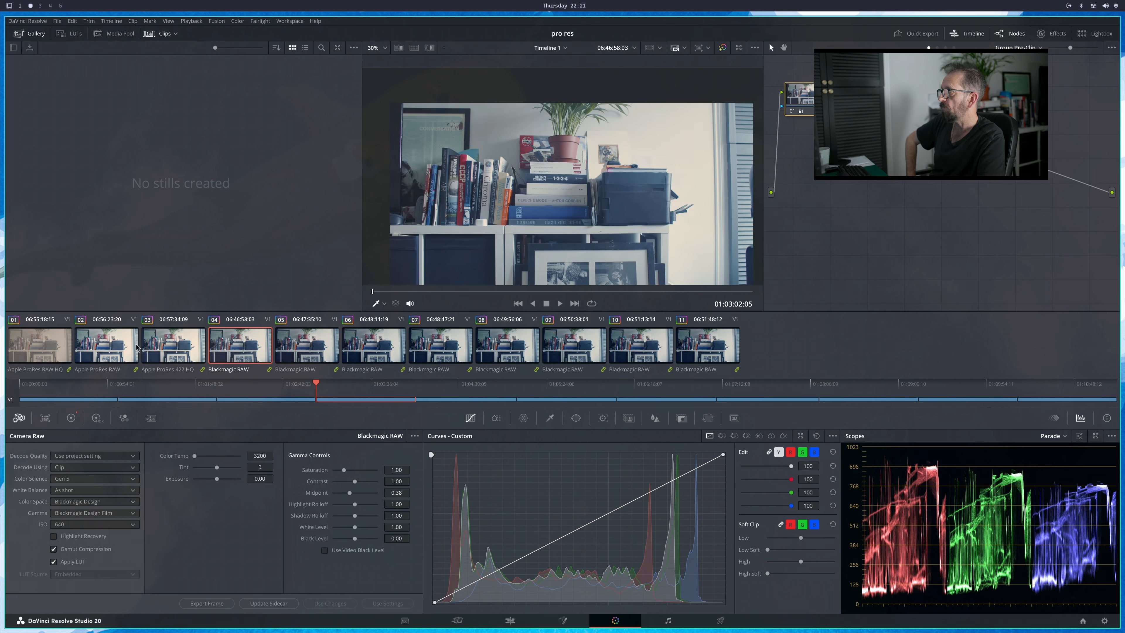
left_click(86, 350)
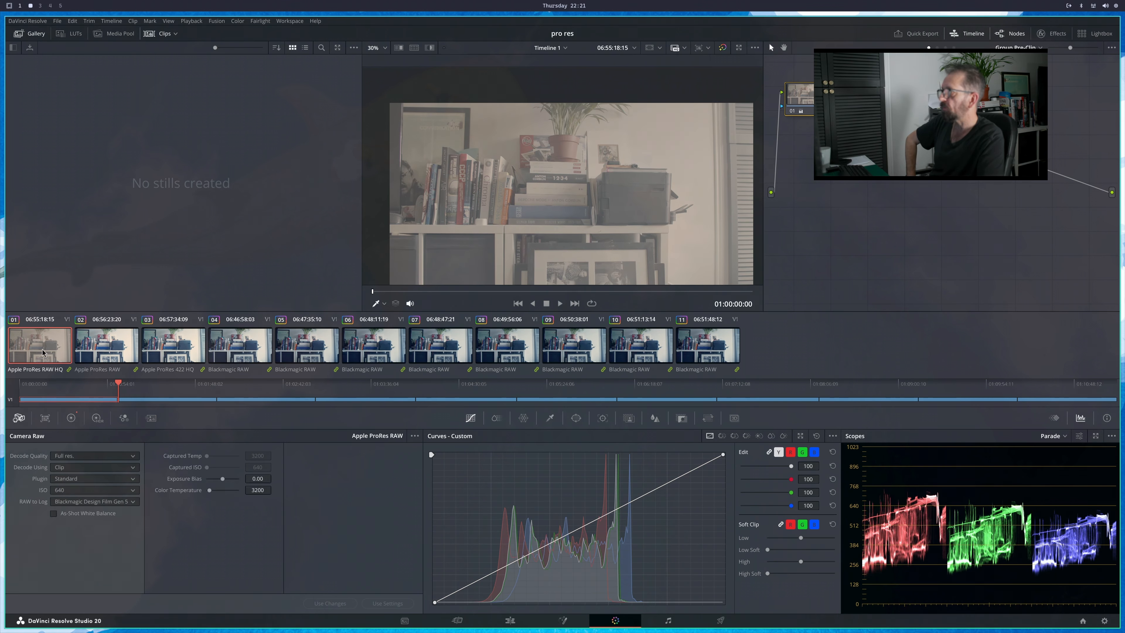
Compare LUT-applied Blackmagic RAW clip 04 with Blackmagic RAW clips 05, 06 and 07 by image, decode settings and parade scope
left_click(209, 349)
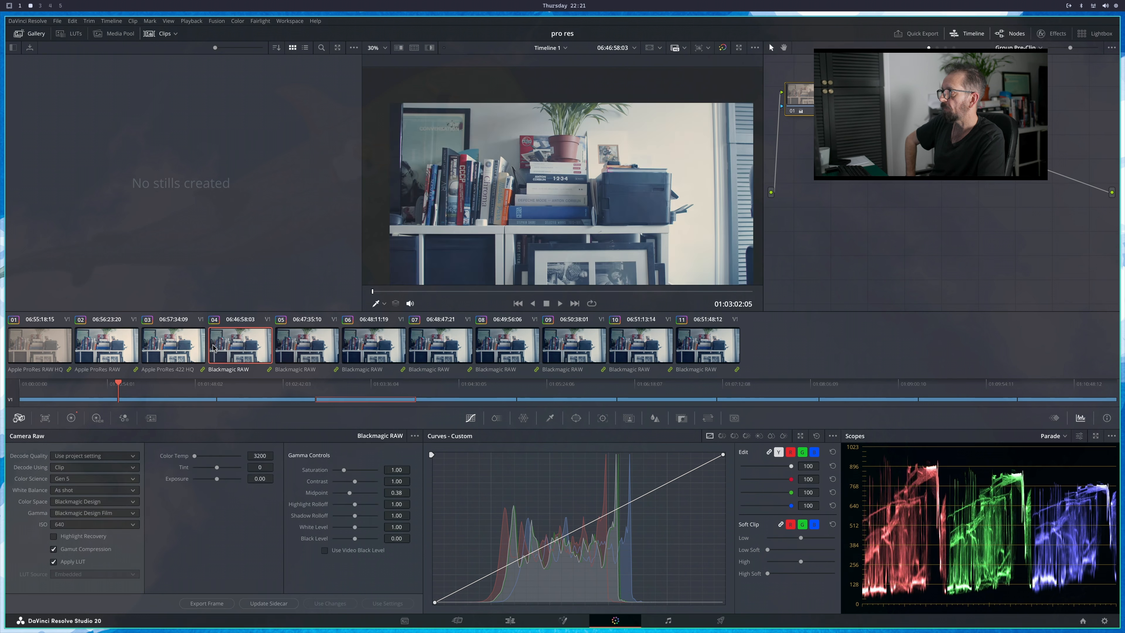
left_click(275, 350)
left_click(233, 349)
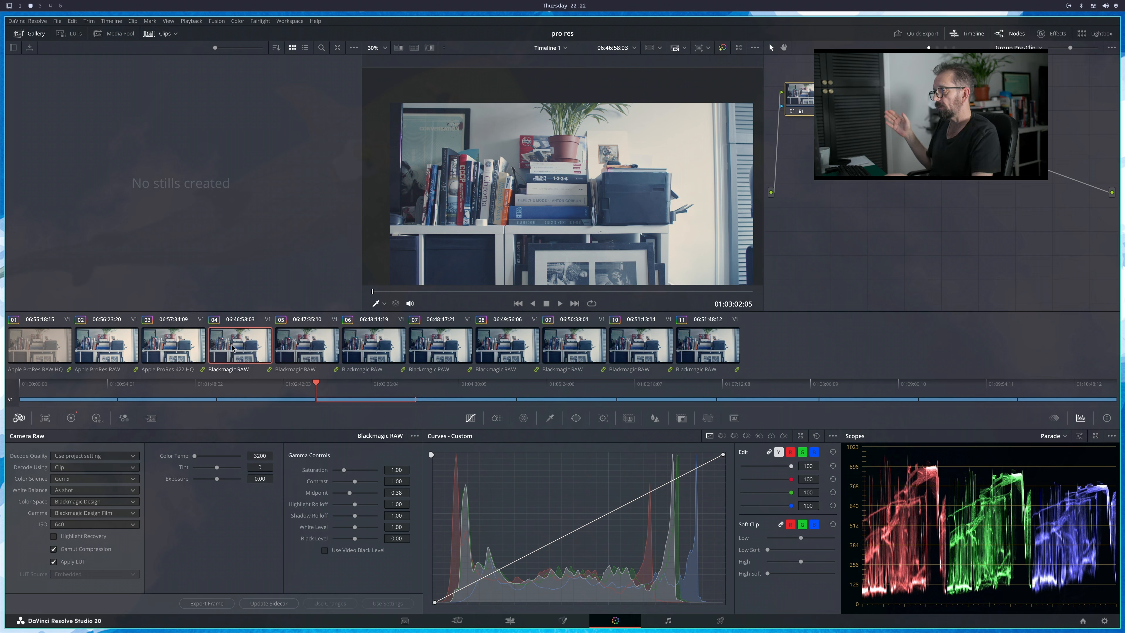
left_click(375, 346)
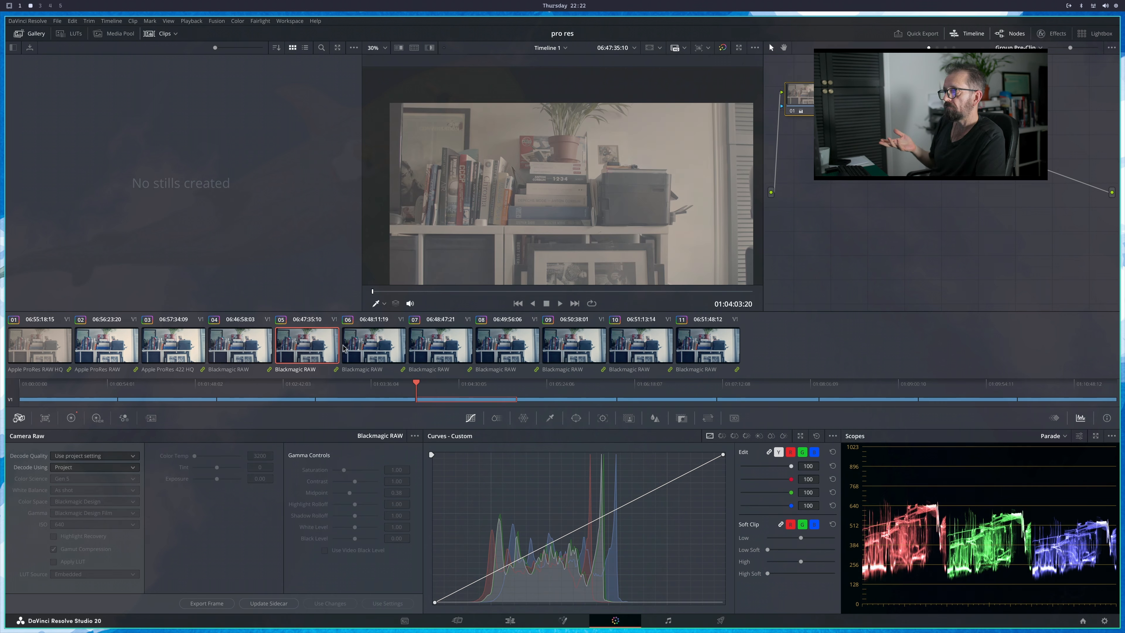
left_click(447, 345)
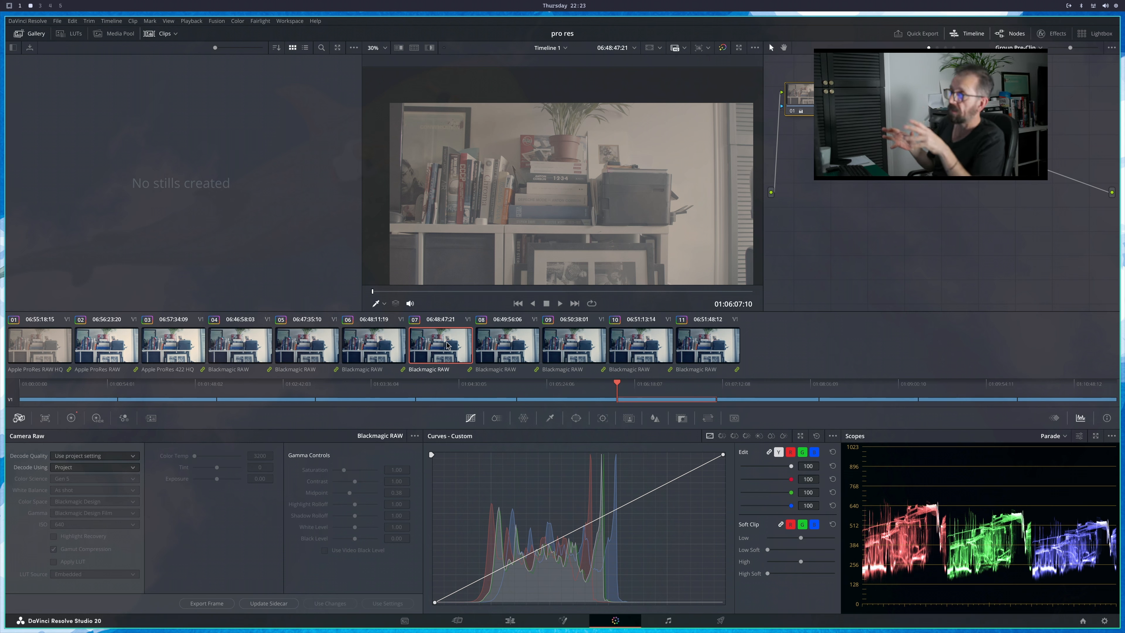
Review Apple ProRes clips 02 and 03, and examine the book spines in Blackmagic RAW clip 04 up close for fine detail
left_click(96, 338)
left_click(189, 349)
left_click(243, 348)
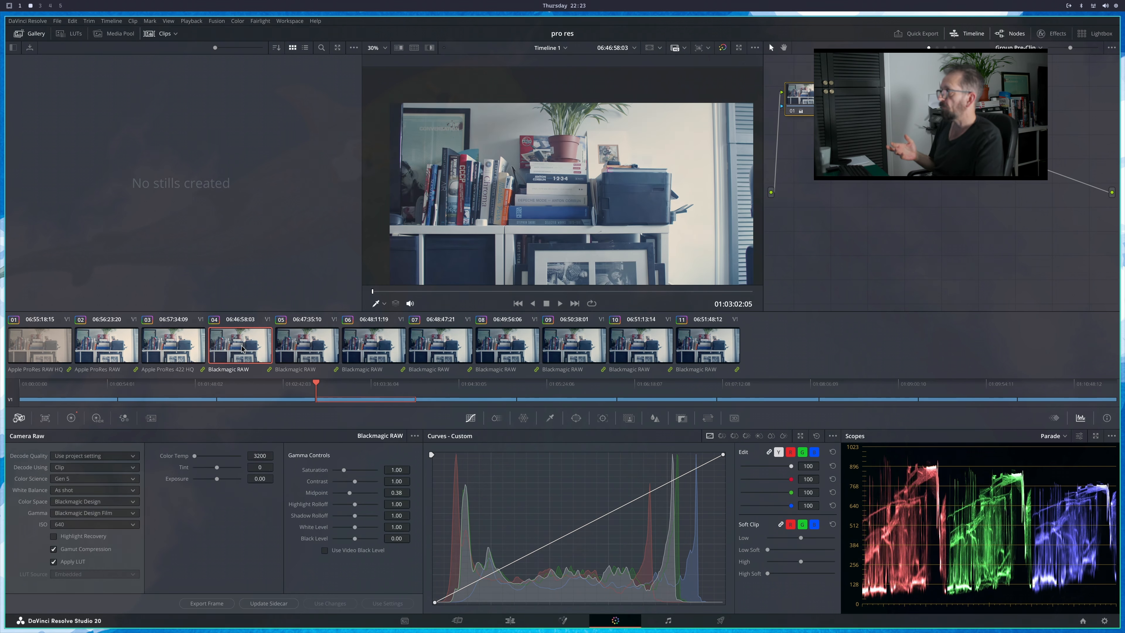
scroll(603, 195, "up", 5)
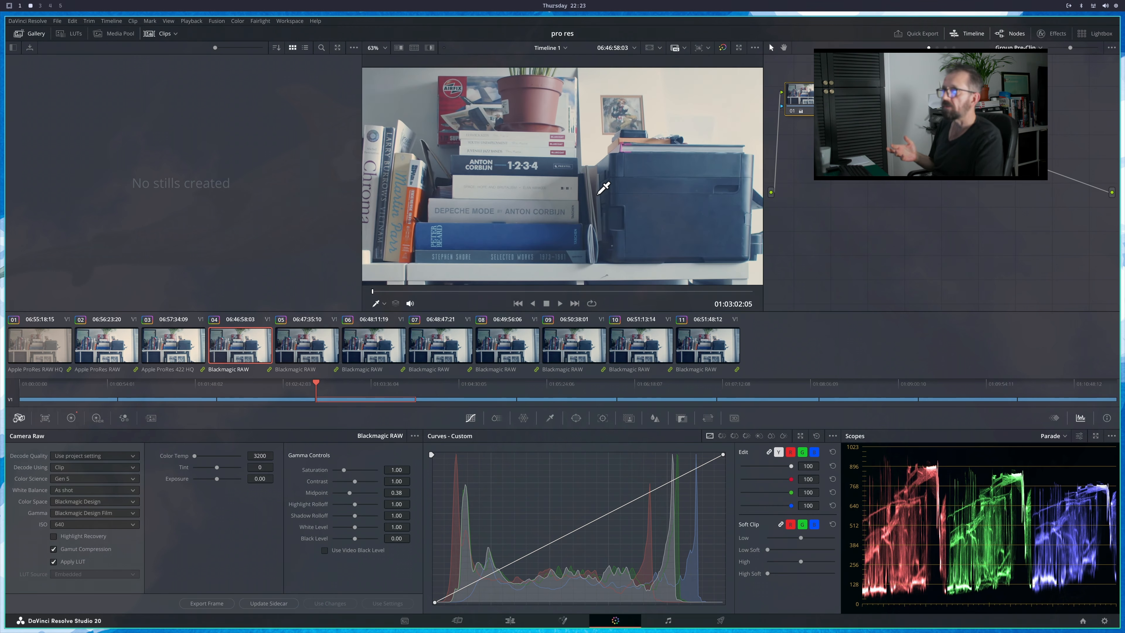
scroll(602, 203, "up", 1)
left_click_drag(523, 182, 692, 169)
scroll(481, 173, "up", 3)
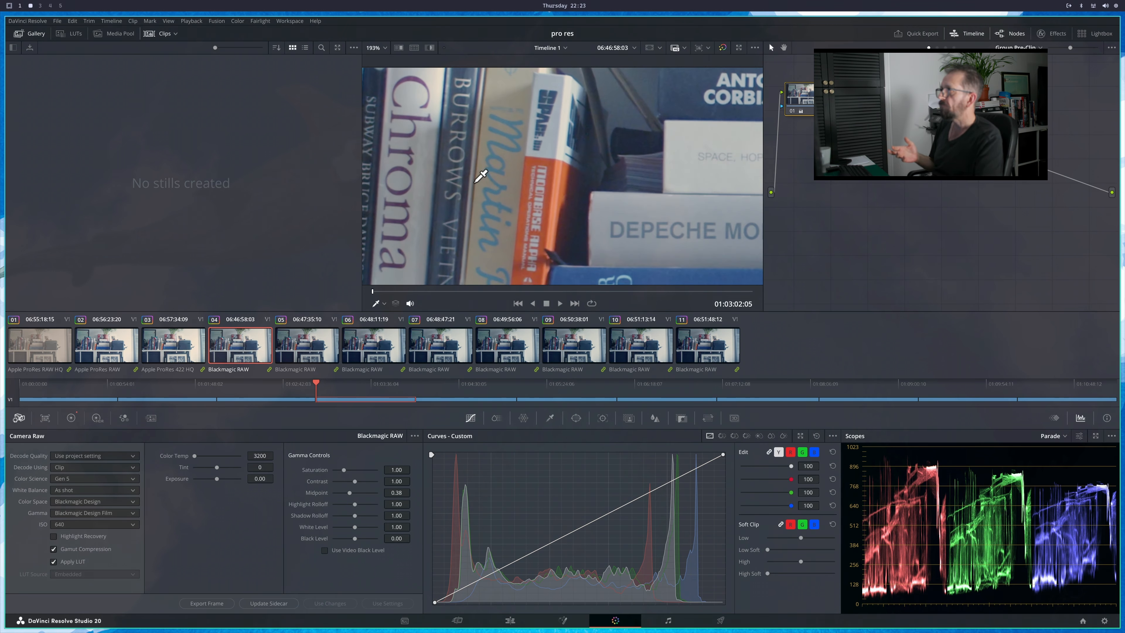
scroll(482, 175, "down", 5)
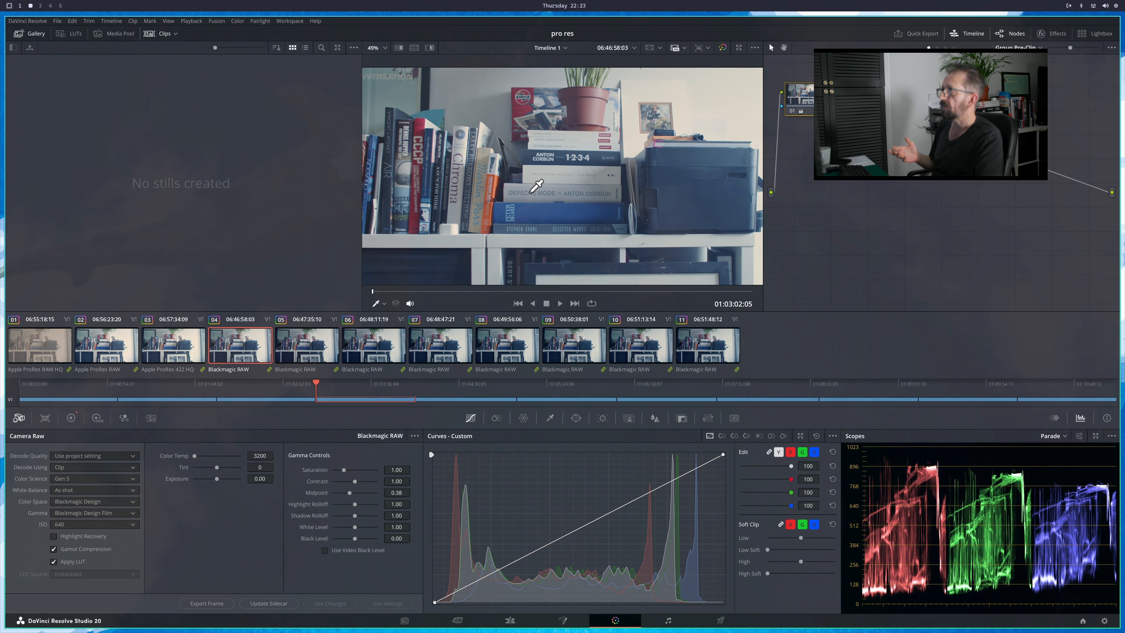